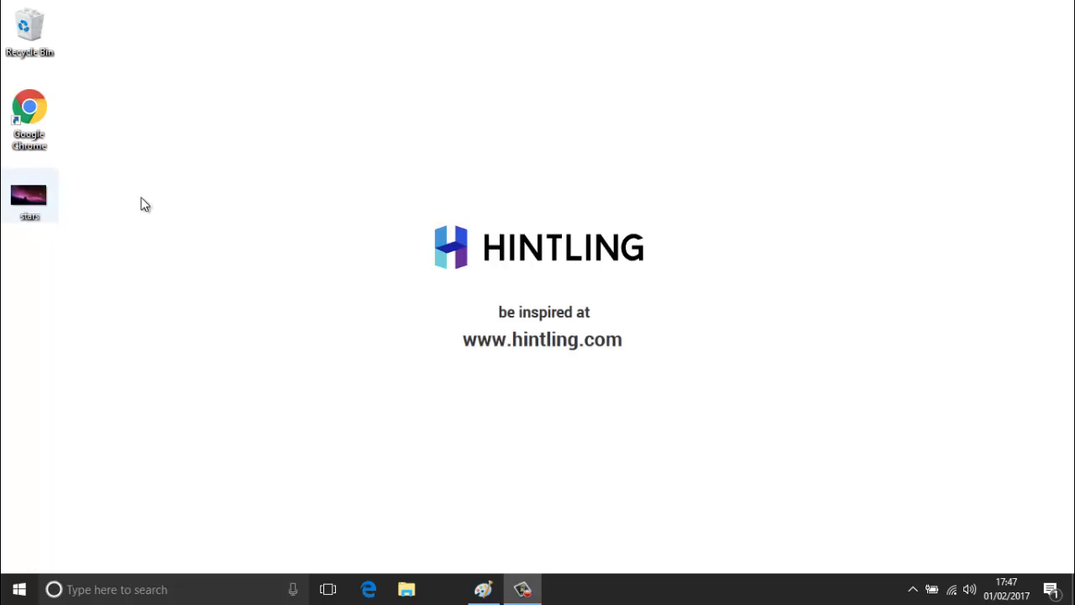
click(492, 598)
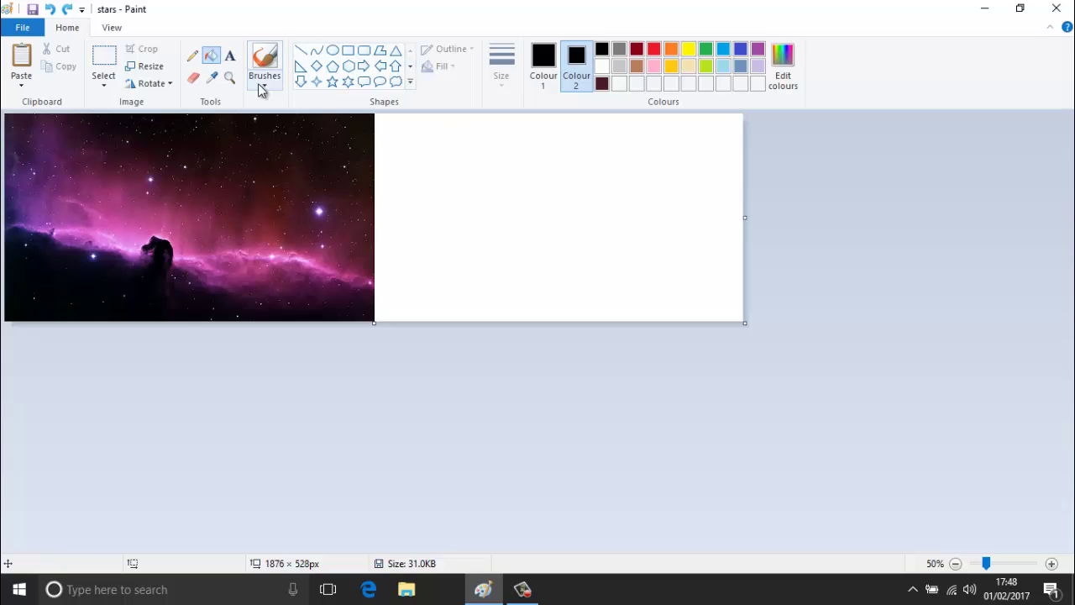
- Sample the nebula's magenta and fill the blank right half with it
click(210, 78)
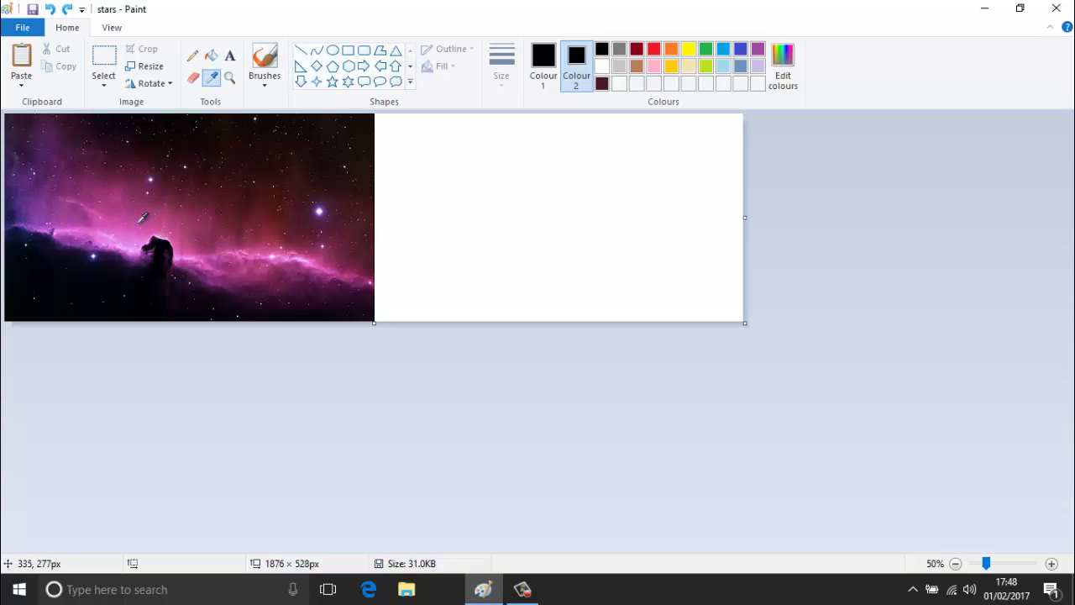
click(144, 229)
click(542, 58)
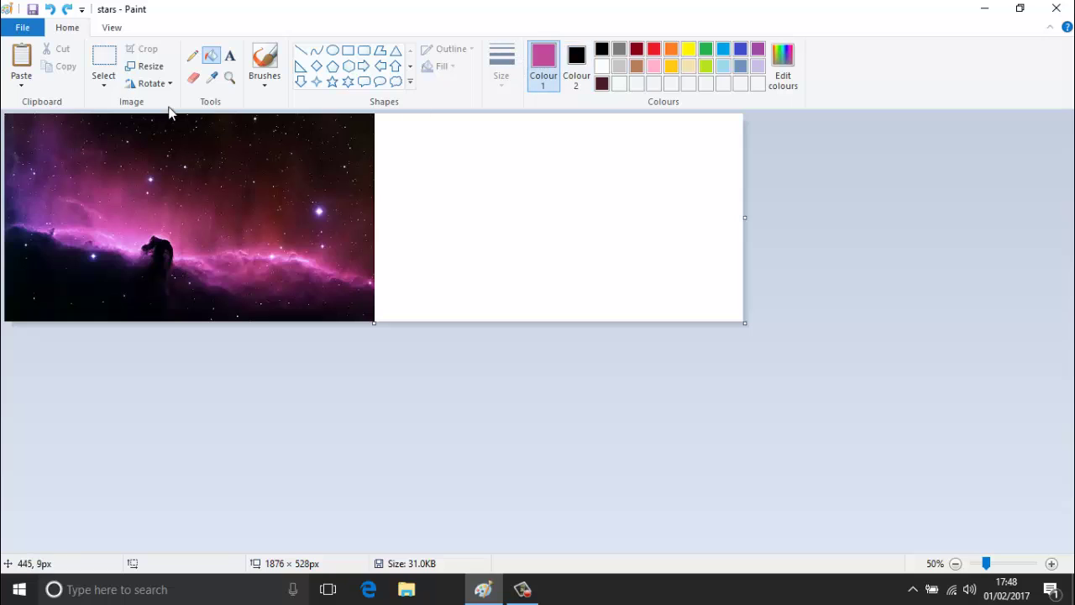
click(474, 174)
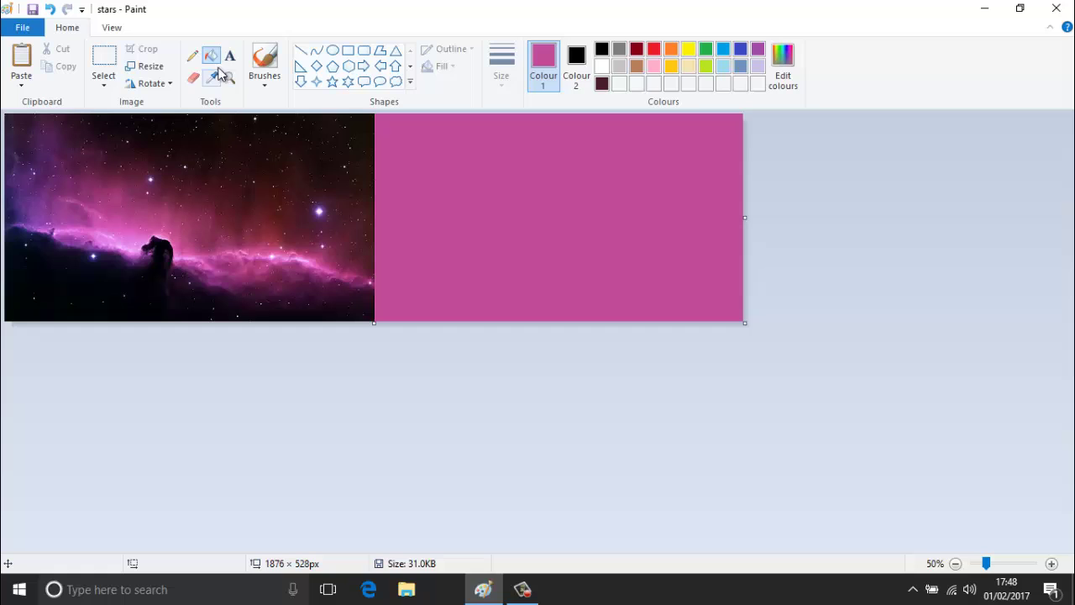
- Write 'HiNTLiNG' in black on the magenta area
click(230, 56)
click(602, 49)
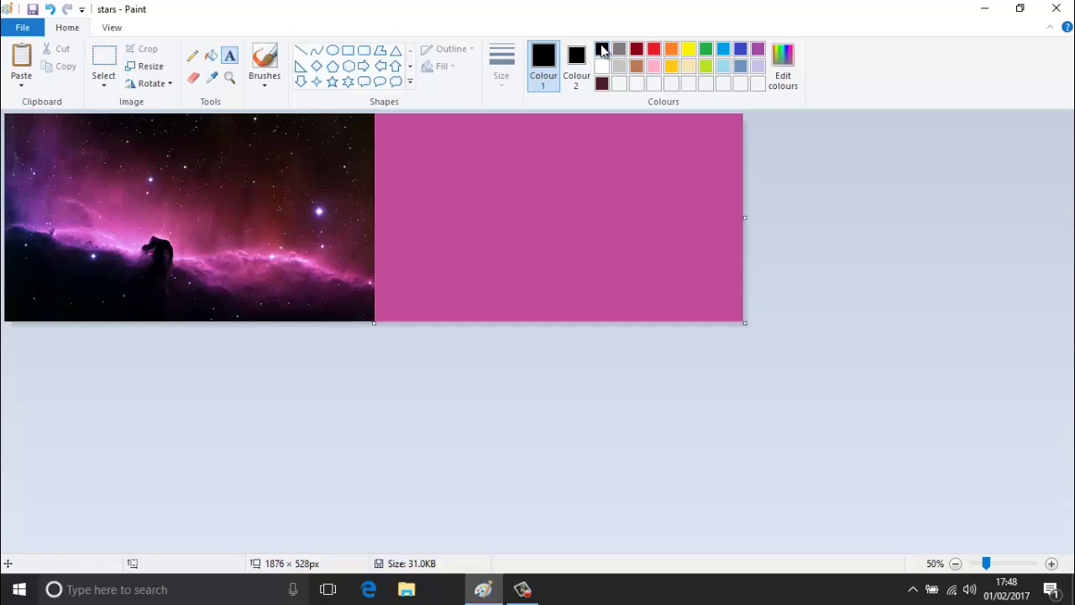
click(460, 216)
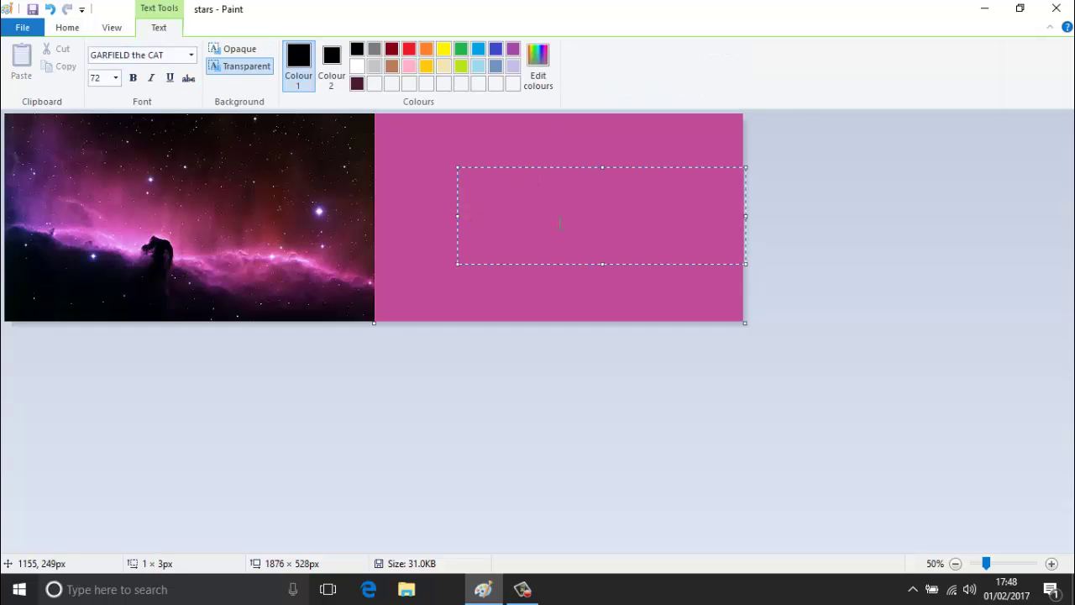
text(HiNTL)
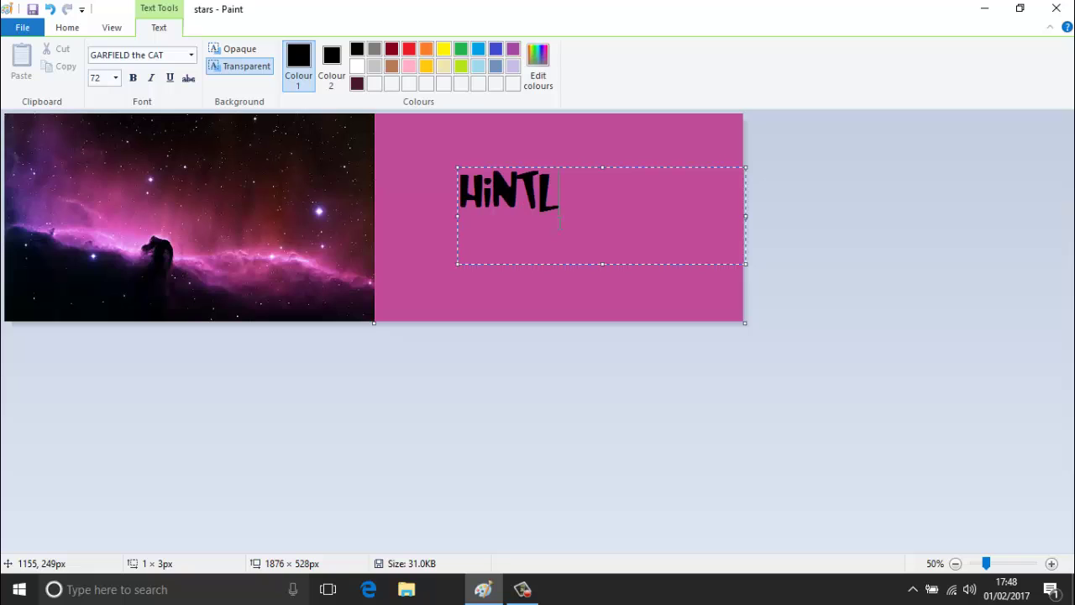
text(iNG)
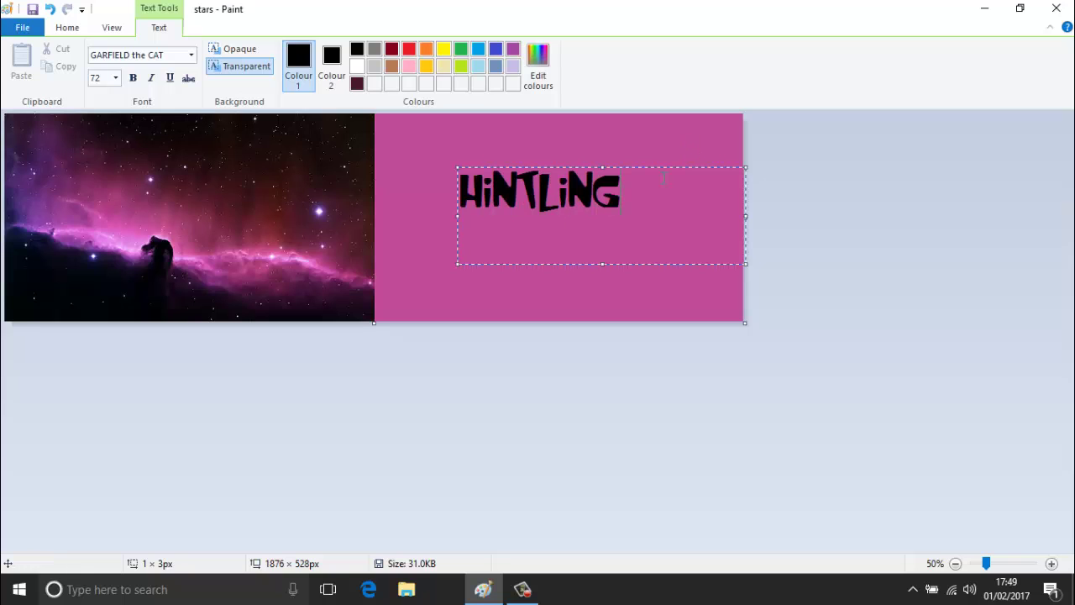
drag(648, 168, 647, 189)
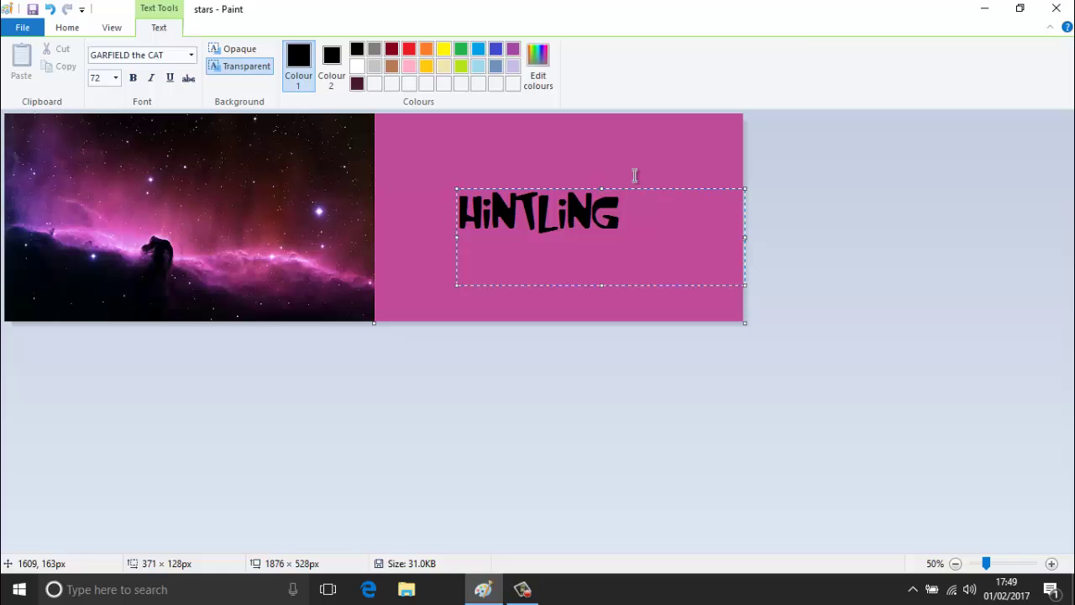
click(612, 167)
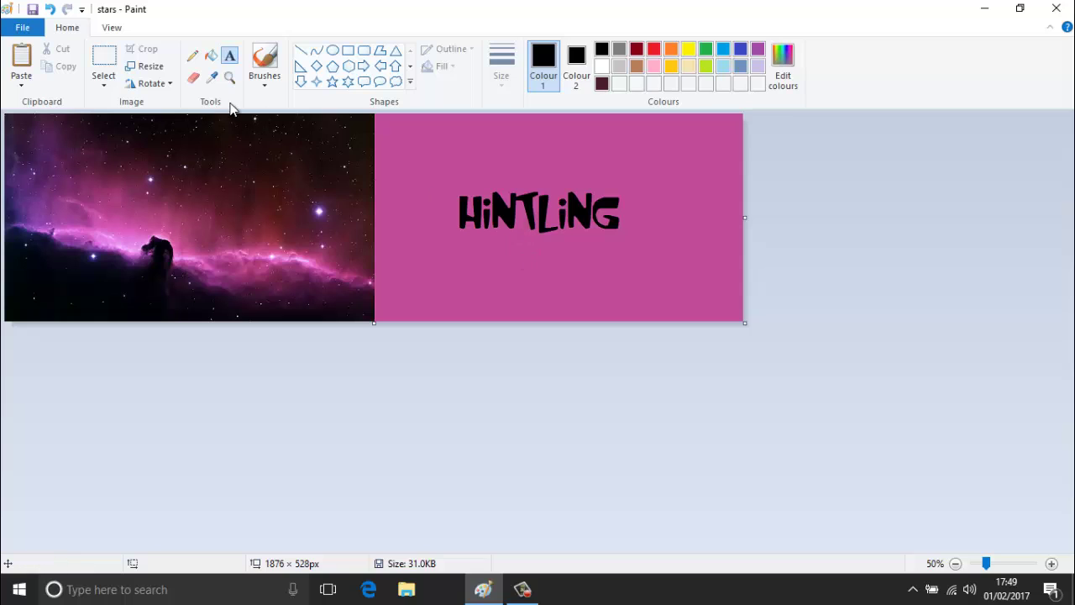
- Turn on transparent rectangular selection, with white as Colour 2
click(107, 85)
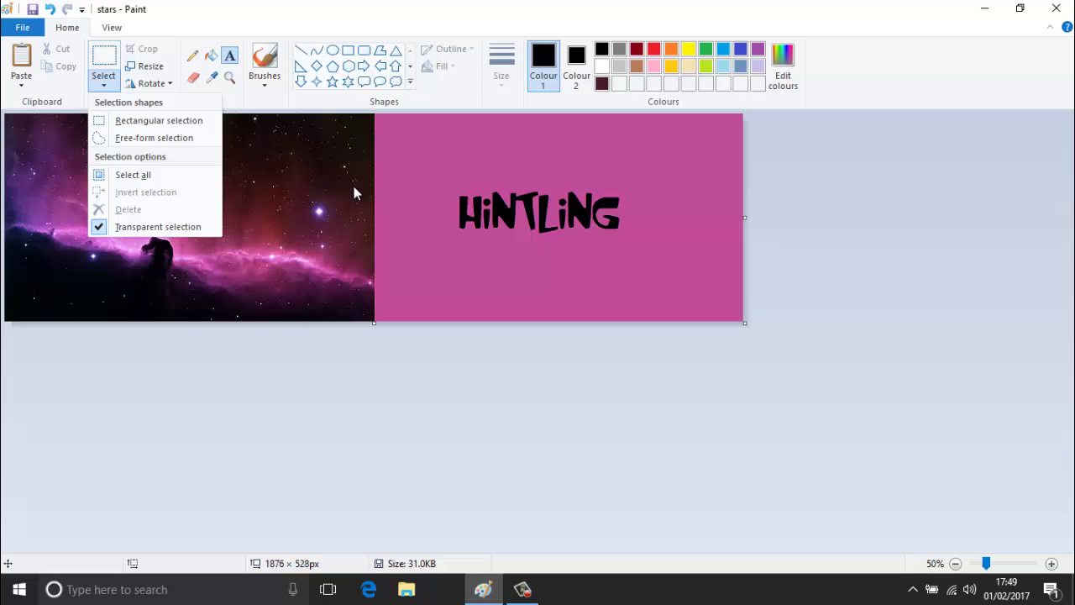
click(104, 75)
click(398, 106)
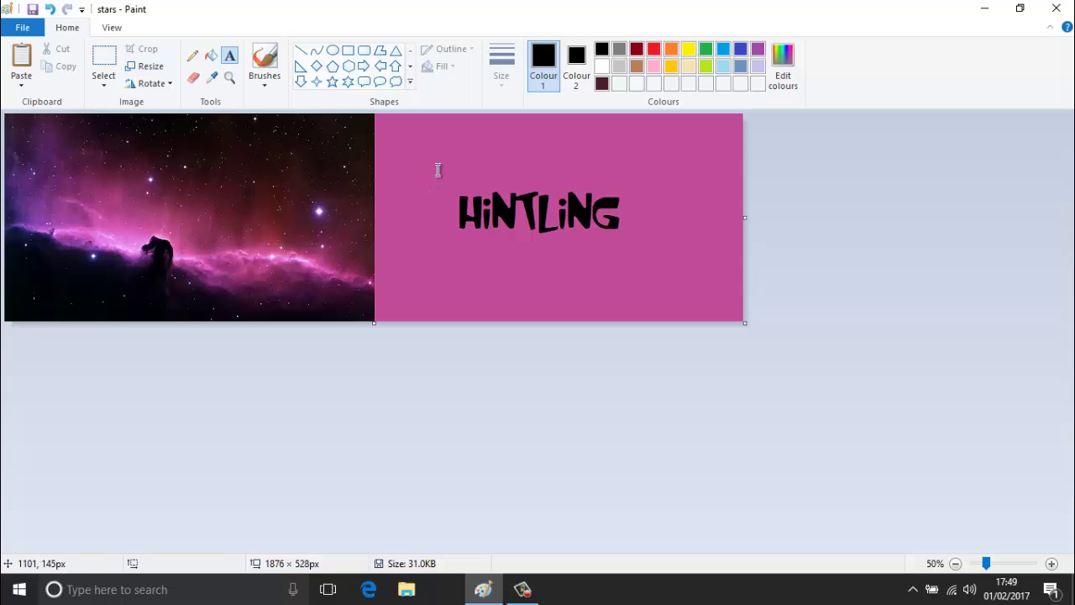
click(104, 59)
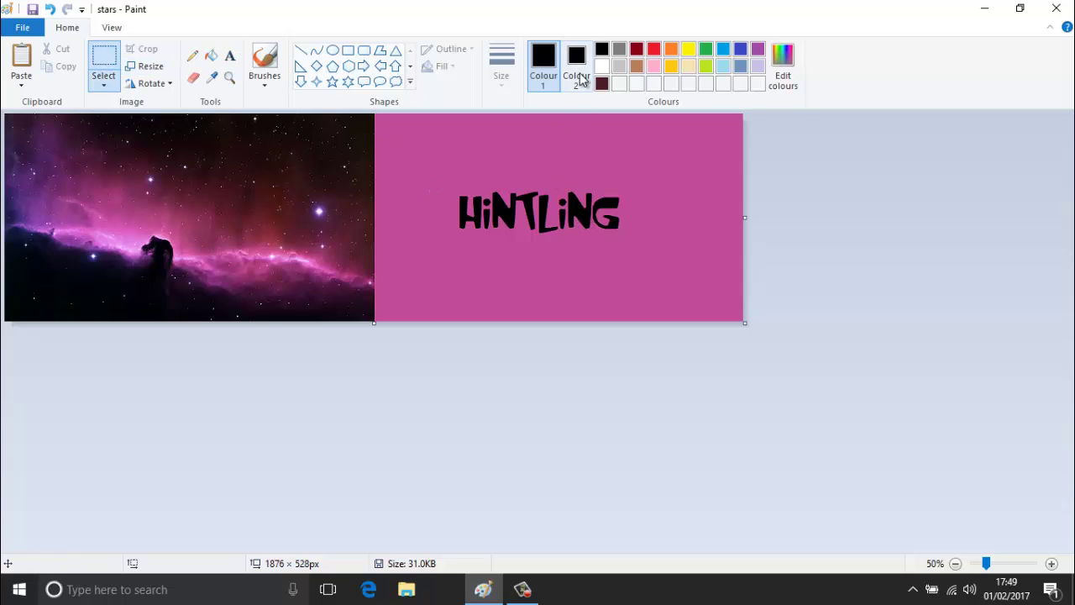
click(577, 59)
click(602, 66)
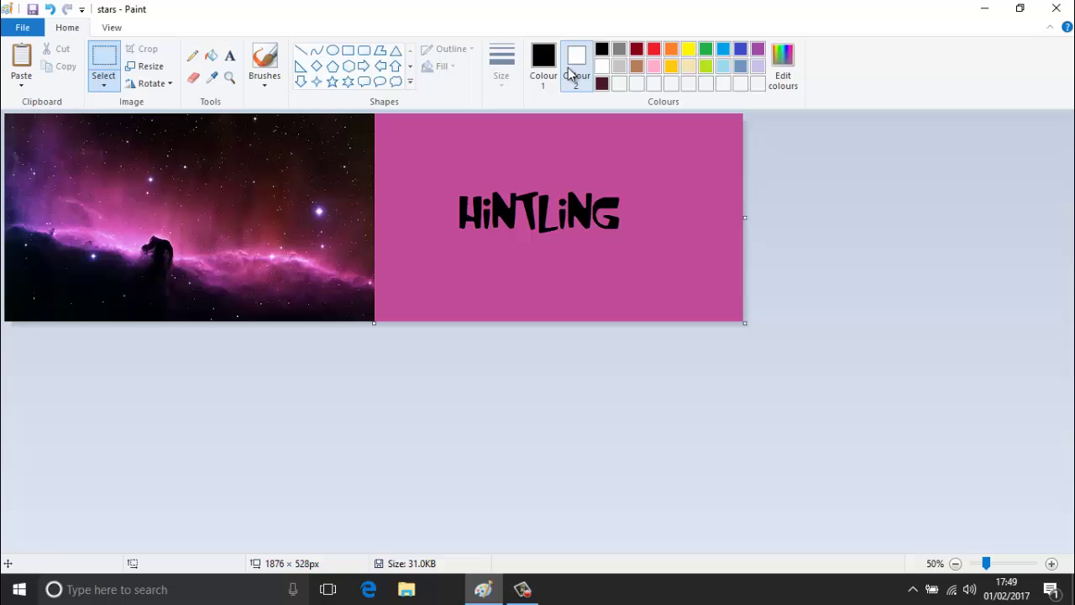
- After a trial move, set Colour 2 to black and drag the HiNTLiNG block onto the nebula
drag(437, 167, 619, 250)
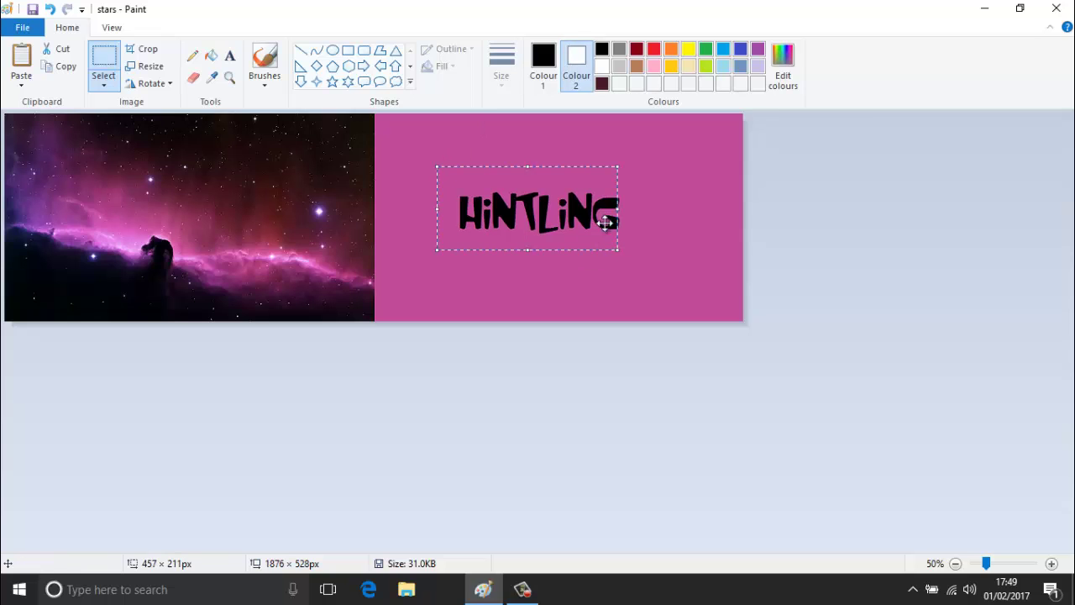
drag(549, 209, 592, 212)
click(699, 236)
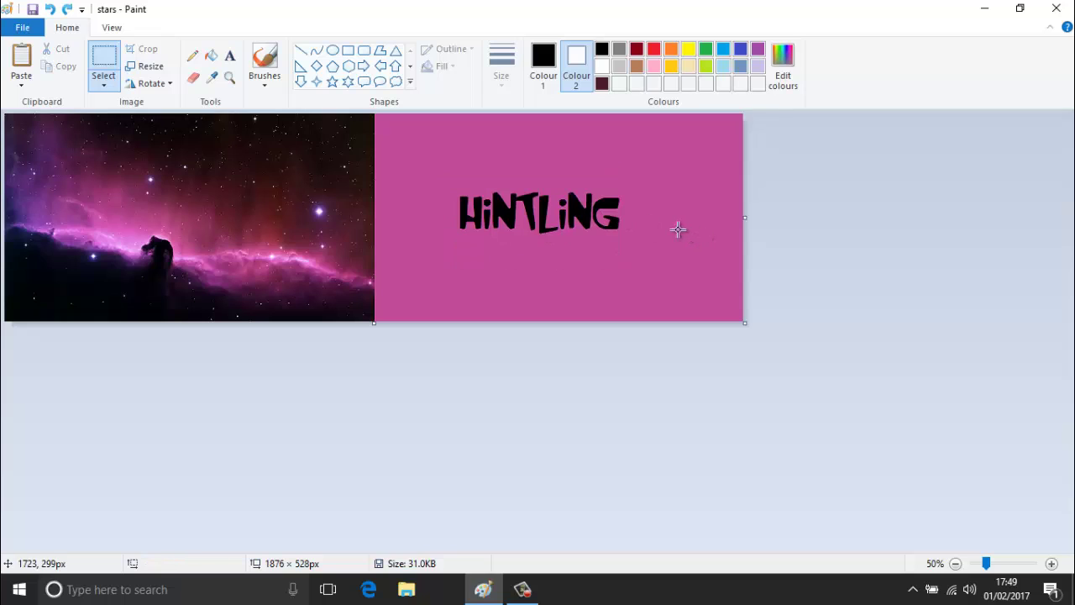
click(601, 48)
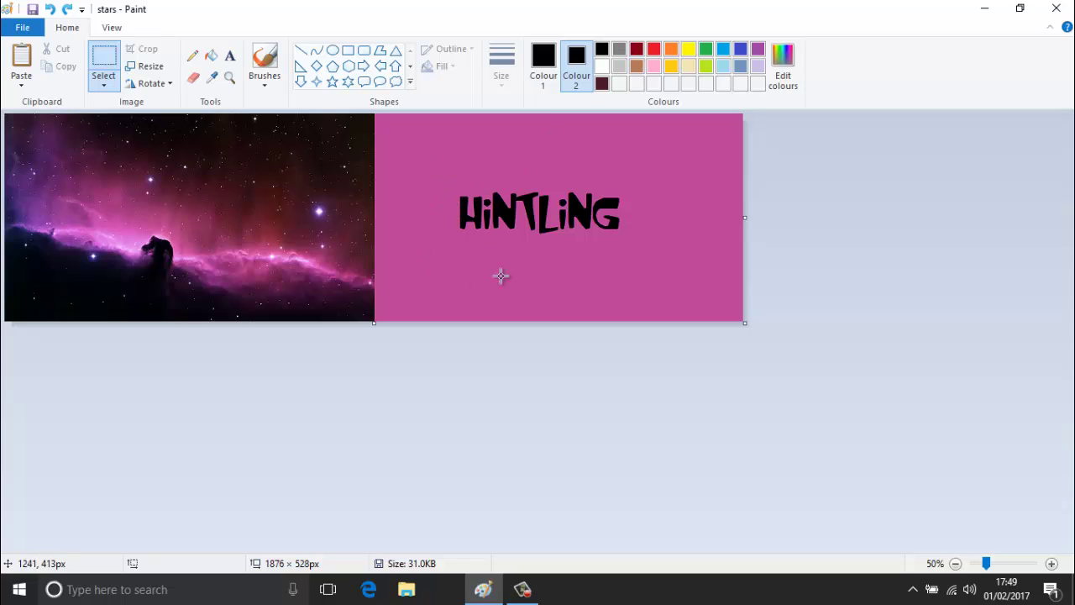
mouse_move(439, 164)
mouse_down()
mouse_move(628, 240)
mouse_move(642, 265)
mouse_up()
mouse_move(570, 208)
mouse_down()
mouse_move(265, 208)
mouse_move(187, 230)
mouse_move(178, 215)
mouse_move(198, 219)
mouse_up()
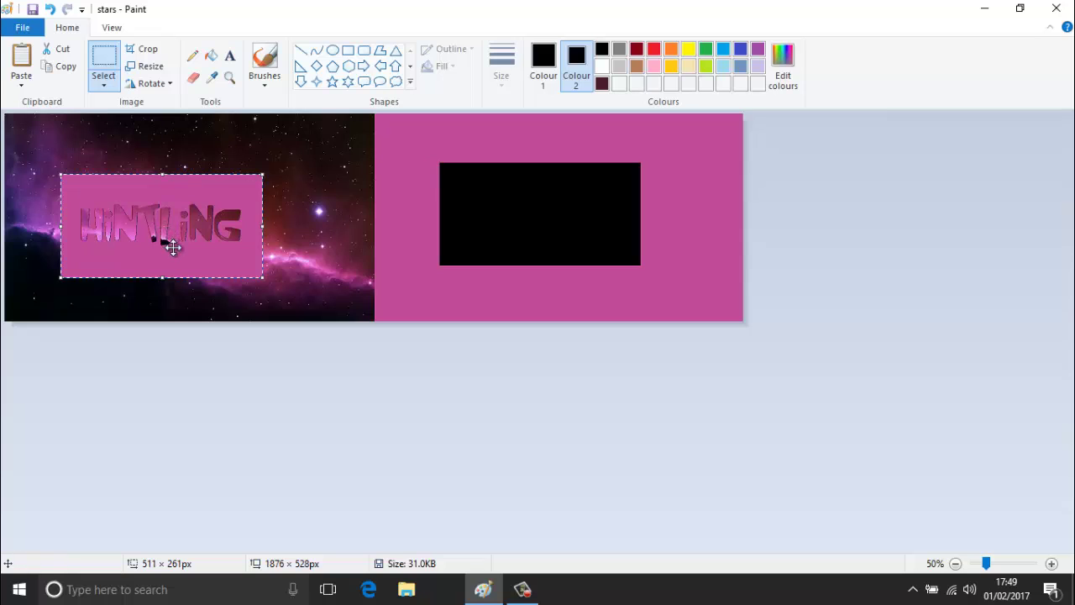
mouse_move(174, 243)
mouse_down()
mouse_move(168, 233)
mouse_move(152, 288)
mouse_move(127, 230)
mouse_up()
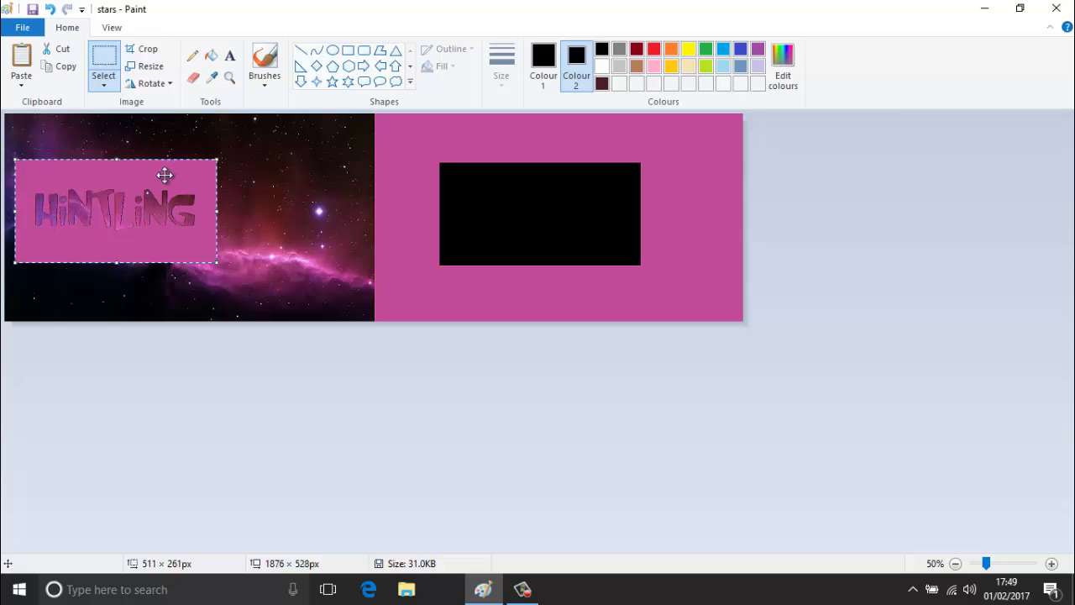
mouse_move(174, 185)
mouse_down()
mouse_move(319, 235)
mouse_move(331, 223)
mouse_move(215, 168)
mouse_move(153, 170)
mouse_up()
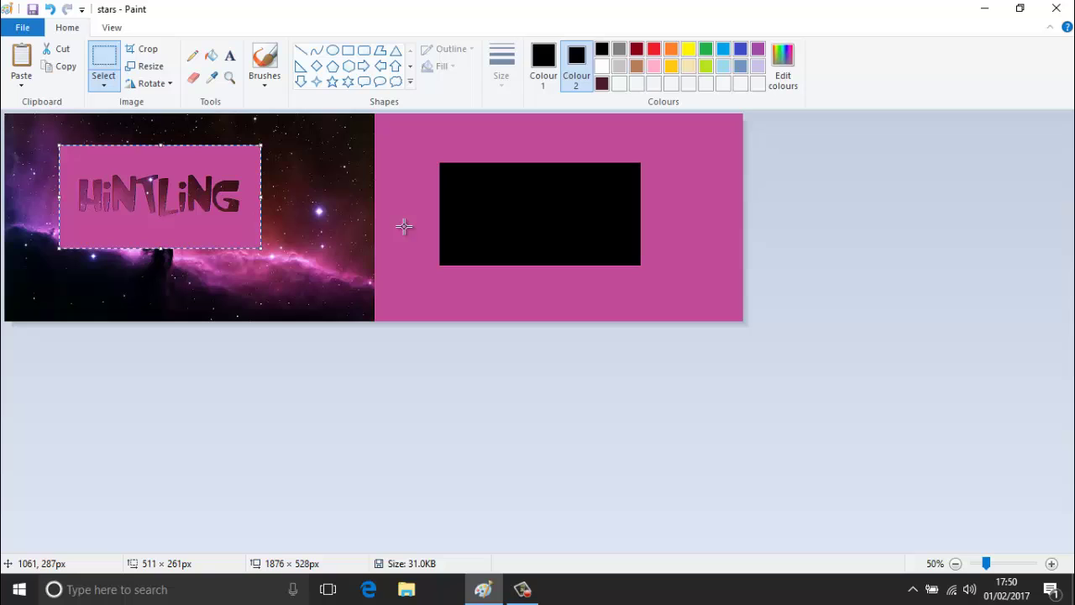
- Drop the block on the photo and select the star-filled HiNTLiNG lettering
click(475, 205)
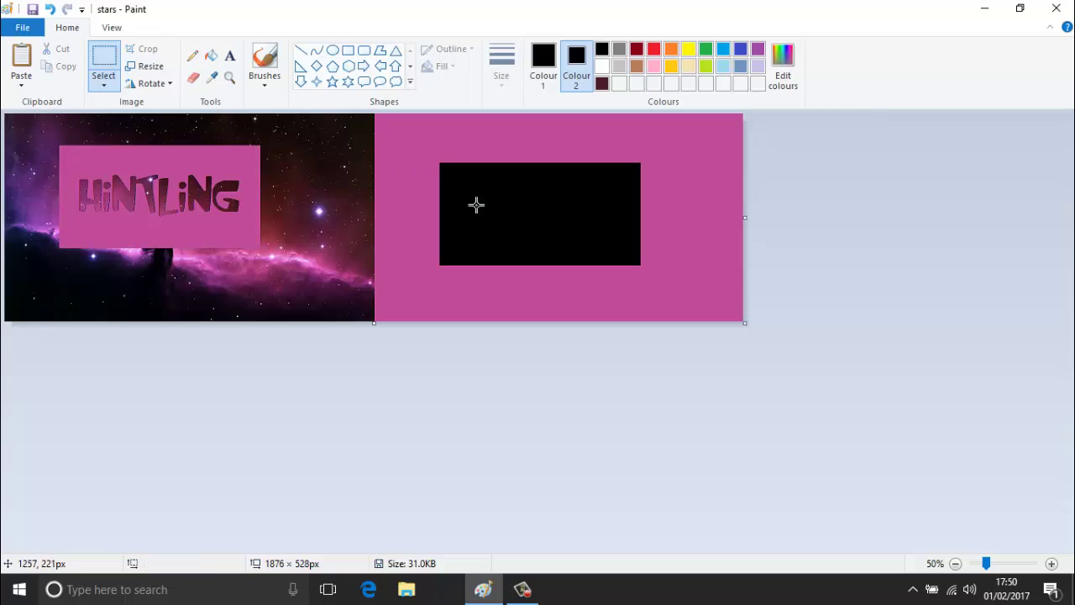
click(105, 84)
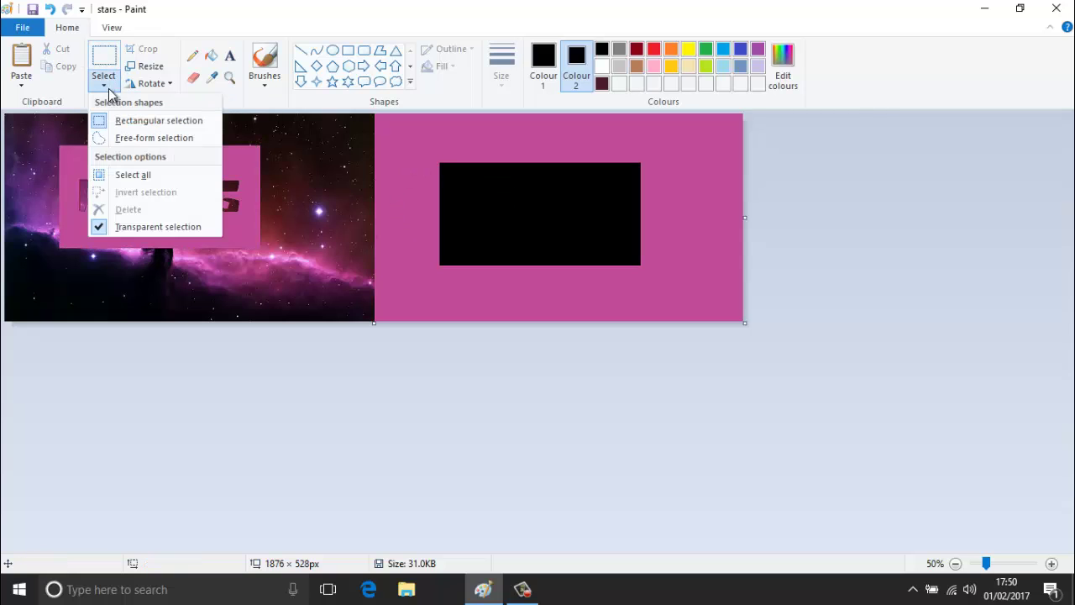
click(103, 228)
drag(63, 157, 221, 213)
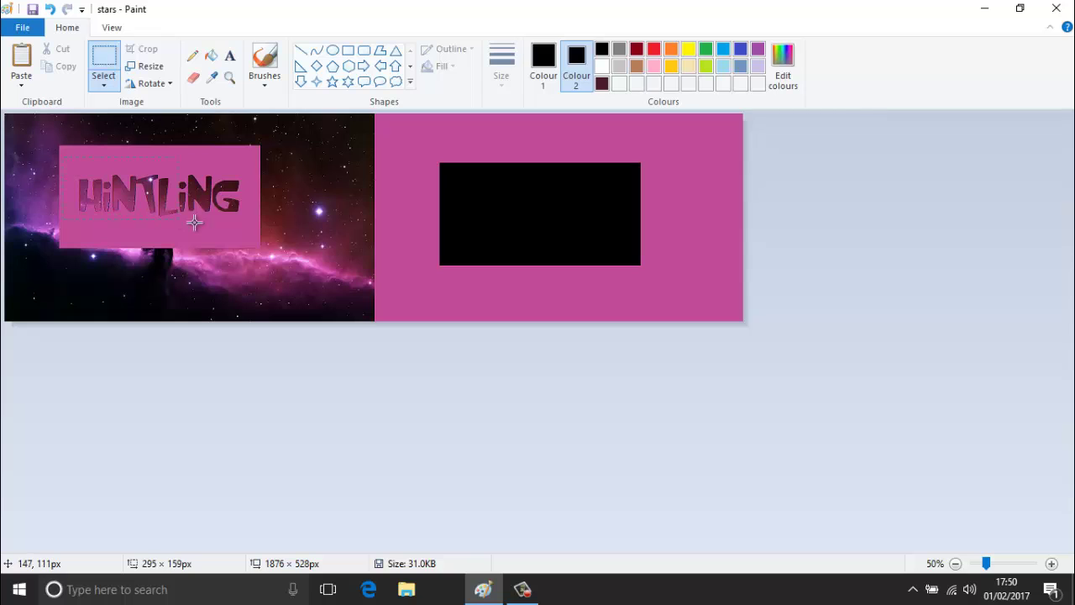
mouse_move(222, 165)
mouse_down()
mouse_move(116, 225)
mouse_move(68, 227)
mouse_up()
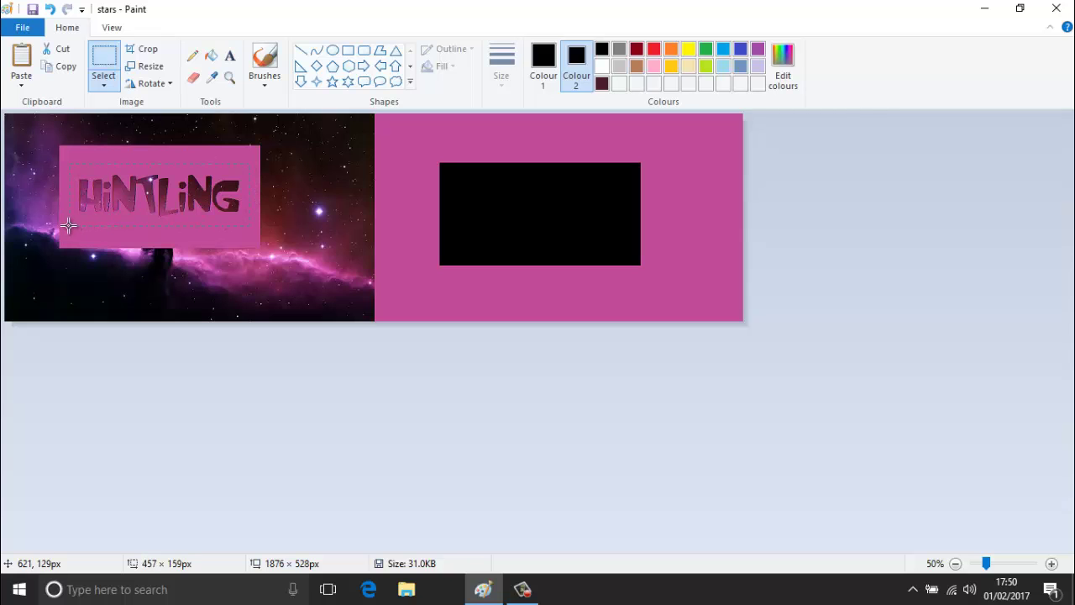
- Paste a copy of the lettering onto the black rectangle and fill the pink area black
key(ctrl+c)
key(ctrl+v)
drag(79, 142, 541, 186)
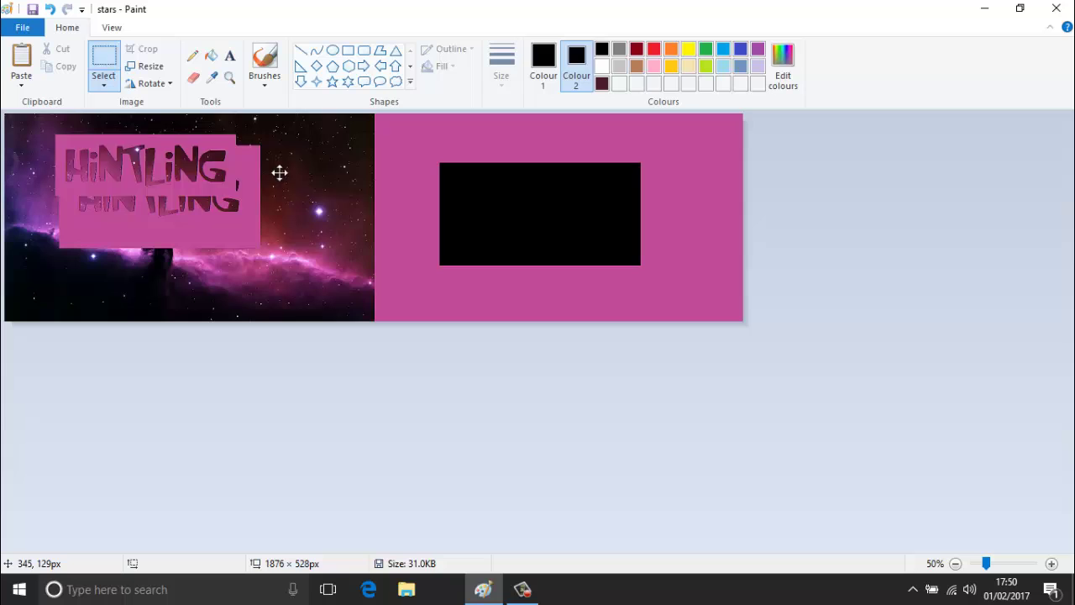
click(706, 145)
click(213, 56)
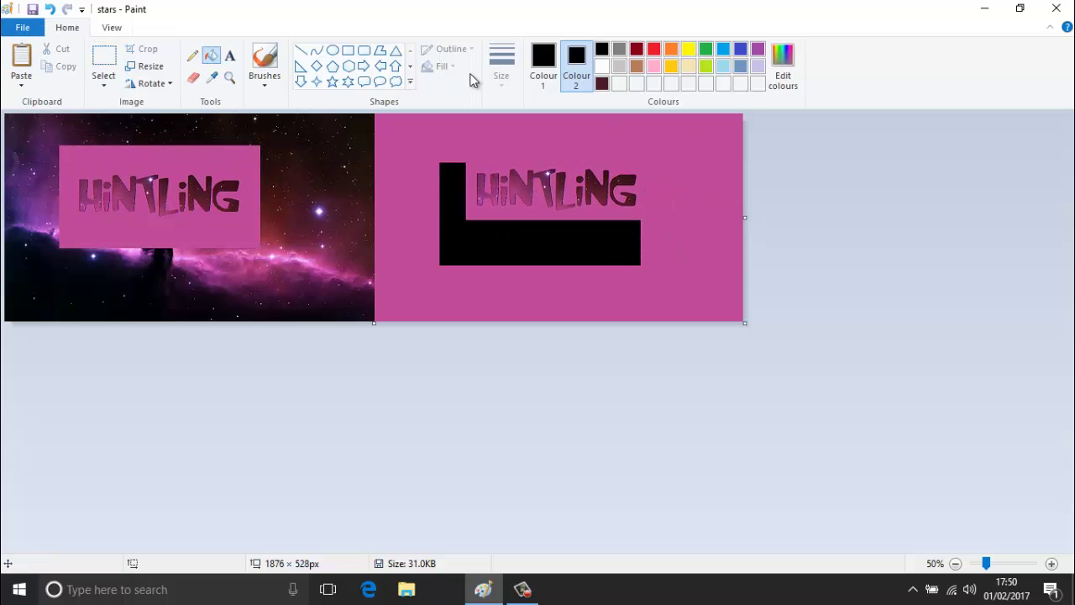
click(547, 140)
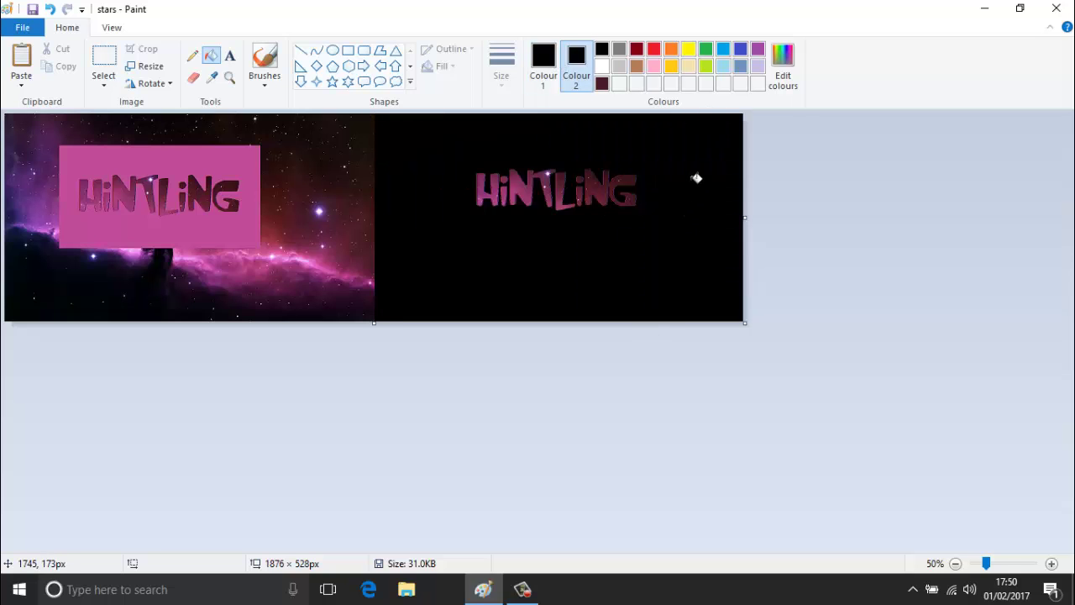
- Zoom and scroll across the finished star-lettering image to inspect it
scroll(696, 179, up, 1)
scroll(696, 178, down, 1)
scroll(696, 179, up, 1)
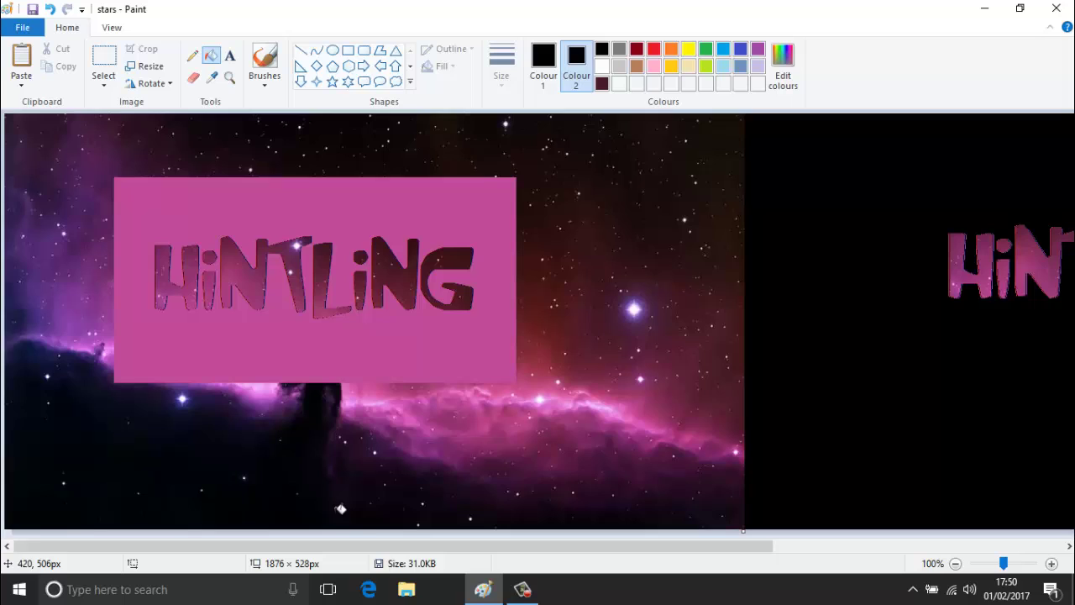
drag(373, 545, 664, 545)
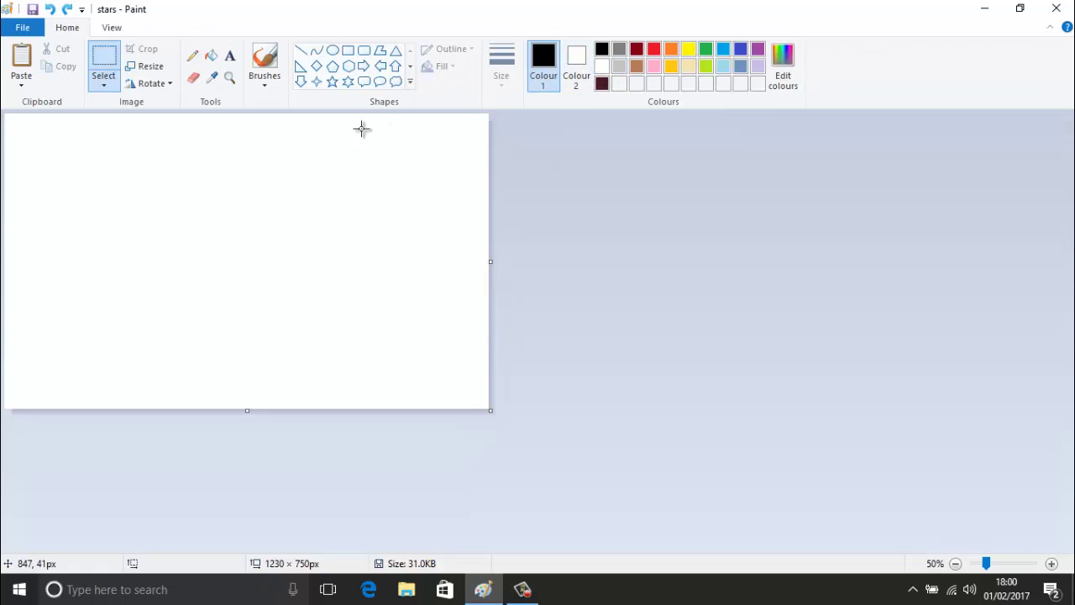
- Draw a short black line near the top-left of the canvas
drag(41, 147, 119, 159)
click(302, 52)
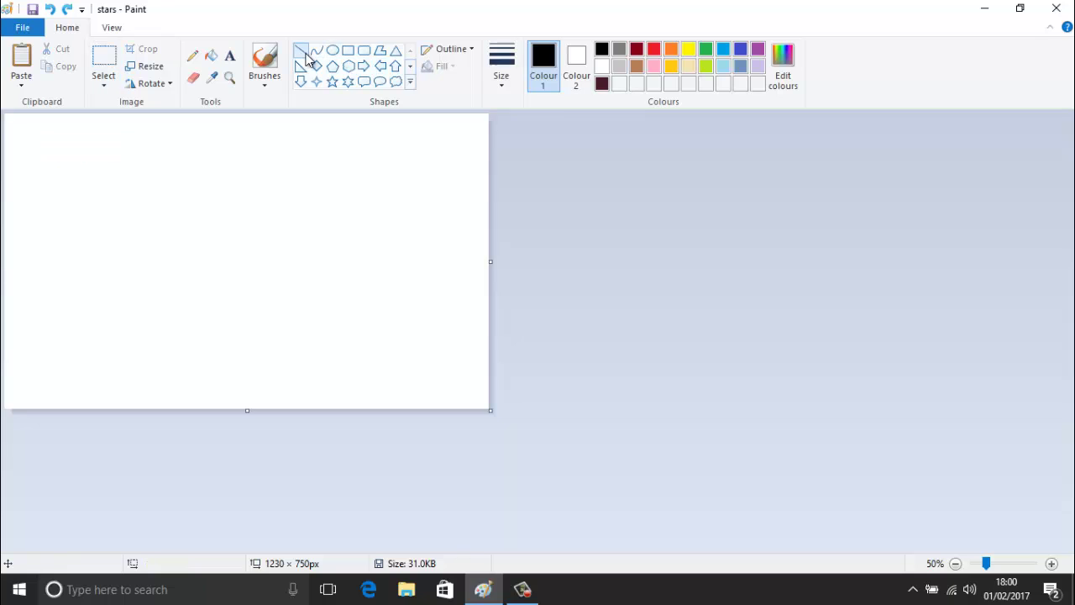
drag(46, 172, 125, 154)
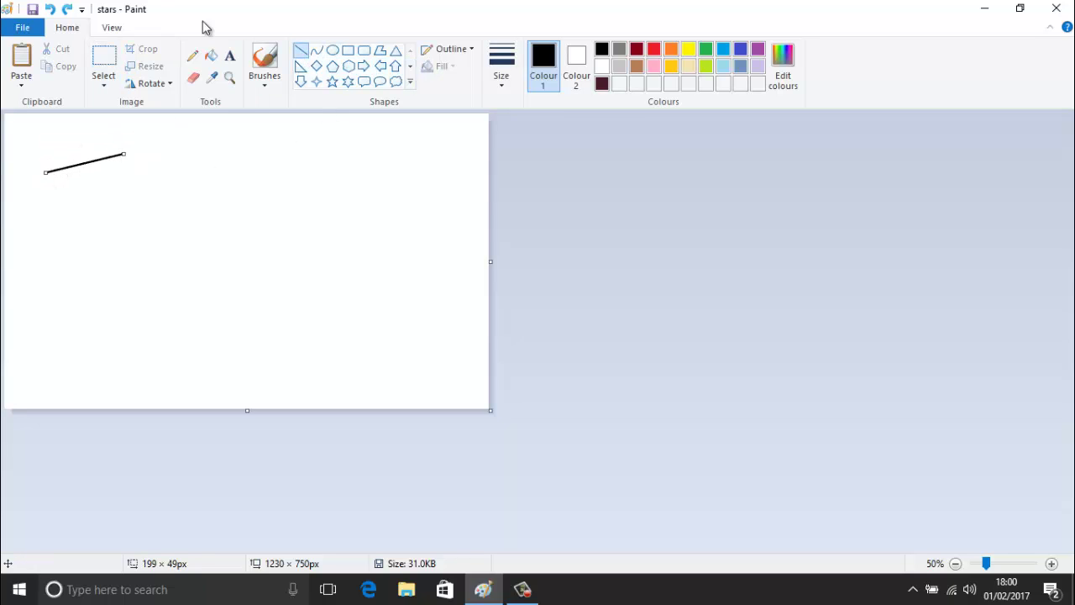
- Box-select the line and drag it to smear a trail of copies
click(106, 60)
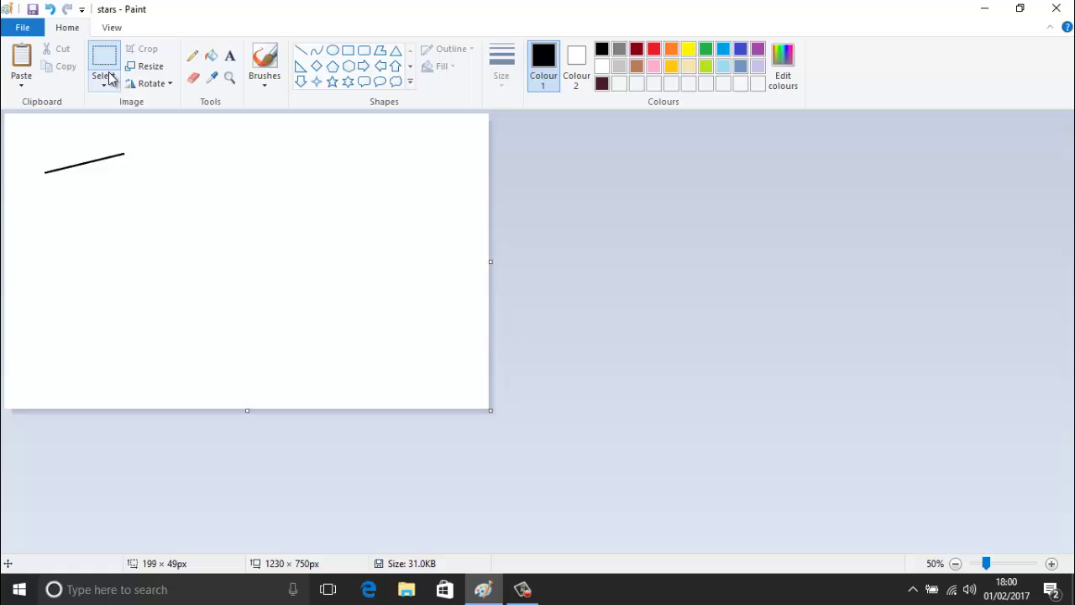
click(104, 81)
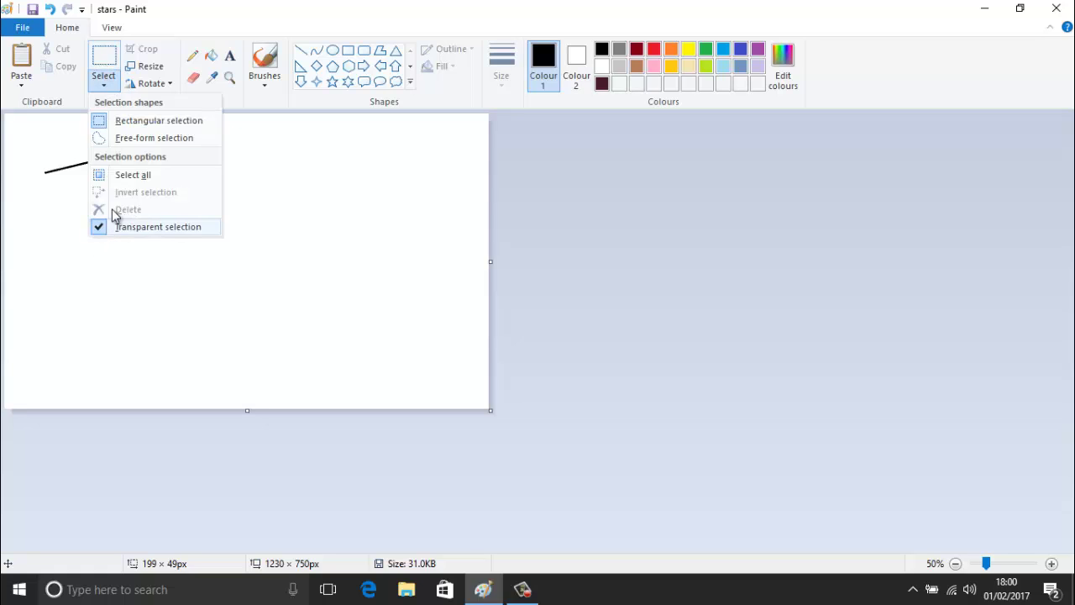
click(35, 137)
drag(32, 133, 141, 190)
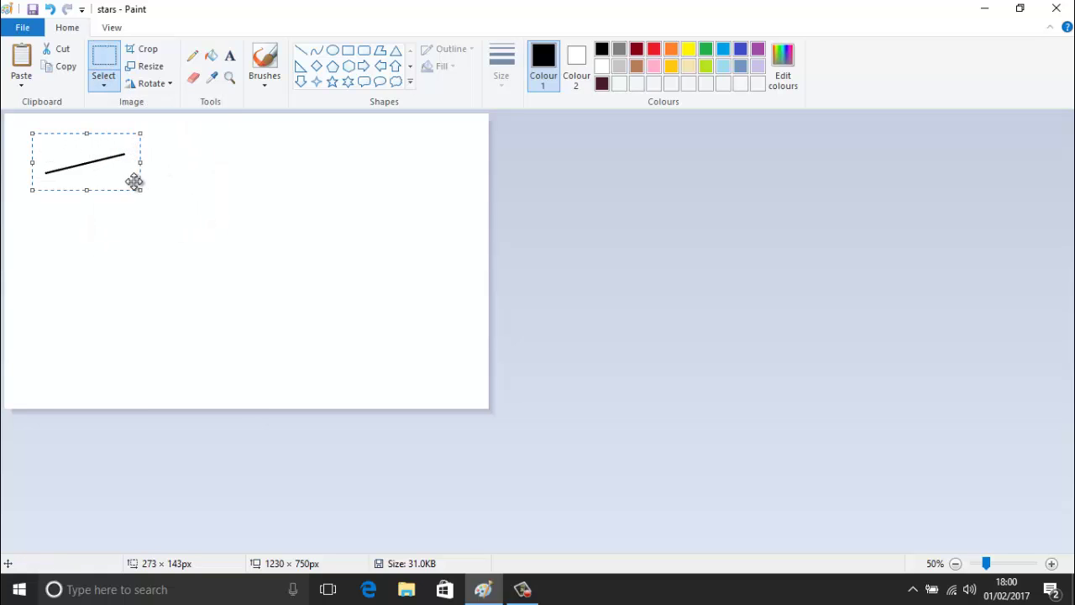
mouse_move(92, 161)
mouse_down()
mouse_move(221, 268)
mouse_move(264, 320)
mouse_move(312, 264)
mouse_move(353, 360)
mouse_move(405, 348)
mouse_move(396, 281)
mouse_move(364, 216)
mouse_move(305, 176)
mouse_move(246, 155)
mouse_up()
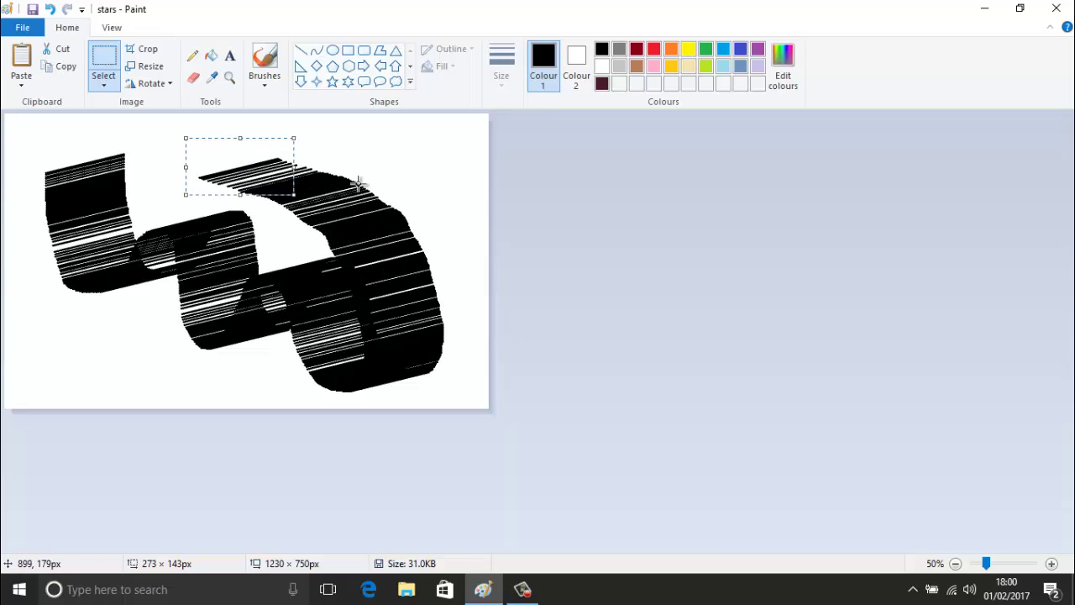
- Undo the smeared copies and old line, then draw a short black line
key(ctrl+z)
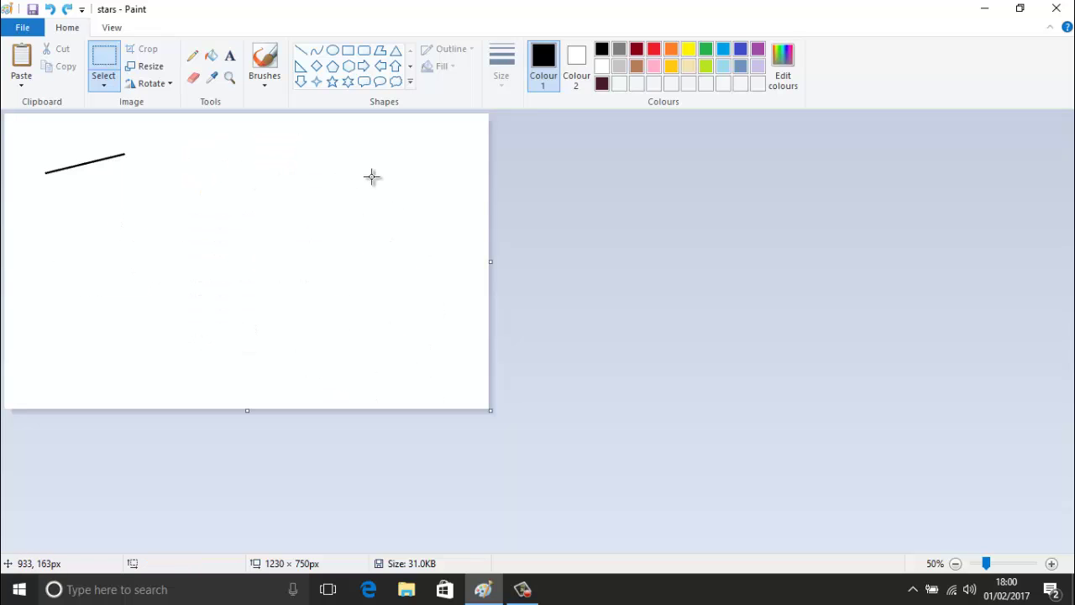
key(ctrl+z)
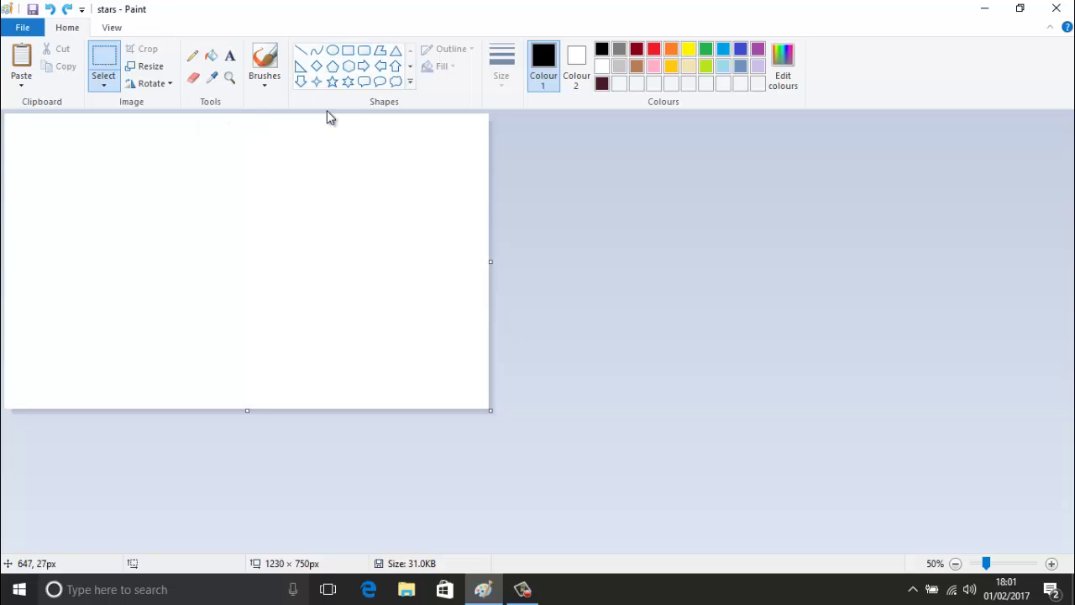
click(301, 51)
mouse_move(55, 169)
mouse_down()
mouse_move(122, 156)
mouse_move(146, 173)
mouse_move(169, 161)
mouse_up()
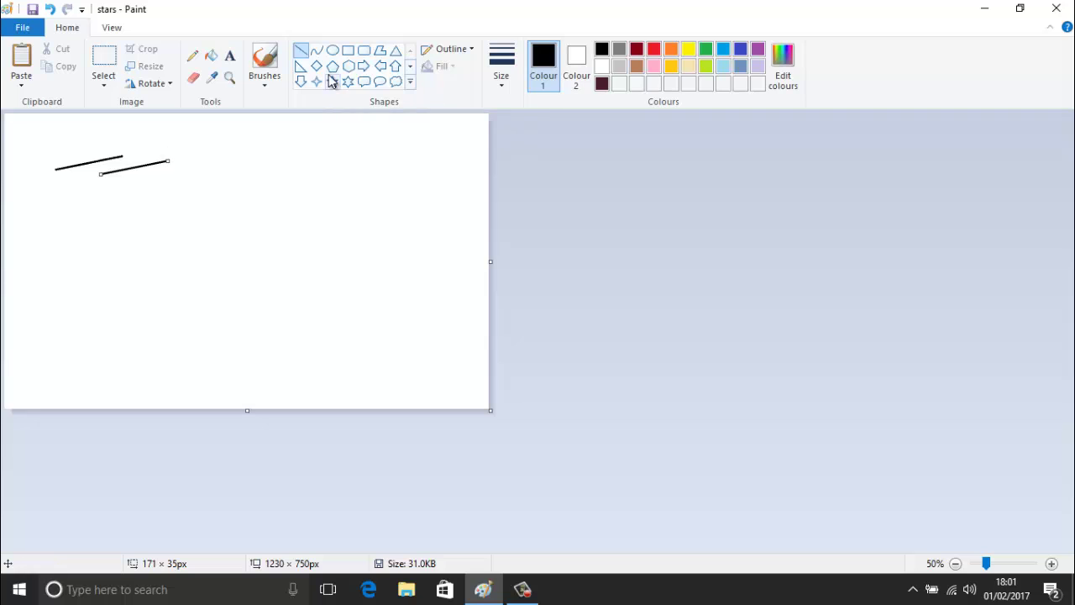
- Draw a green circle right of the lines and a small yellow circle between them
click(332, 51)
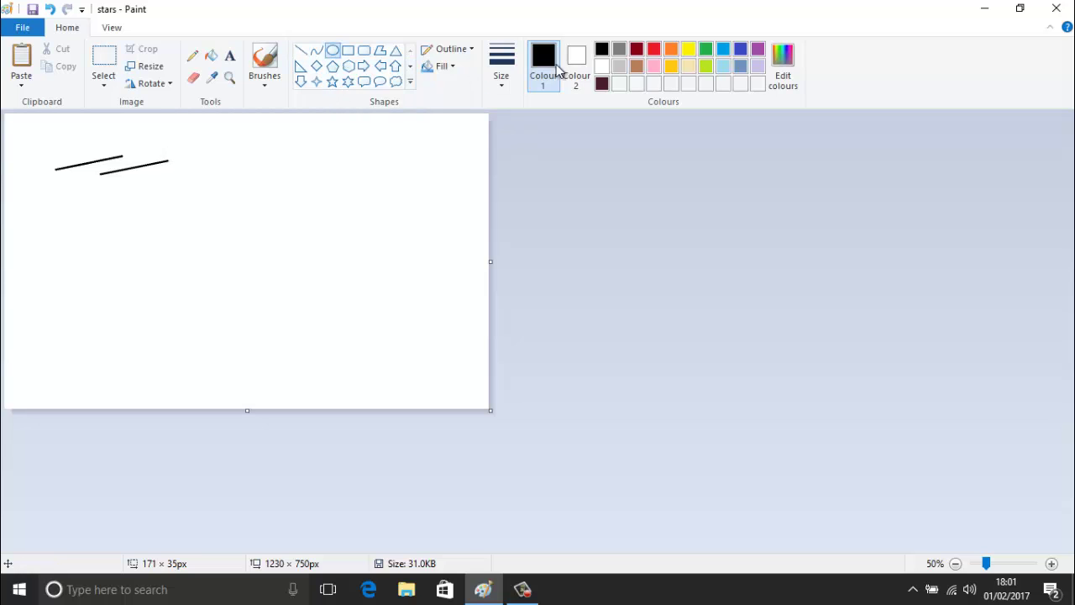
click(654, 49)
drag(242, 144, 210, 177)
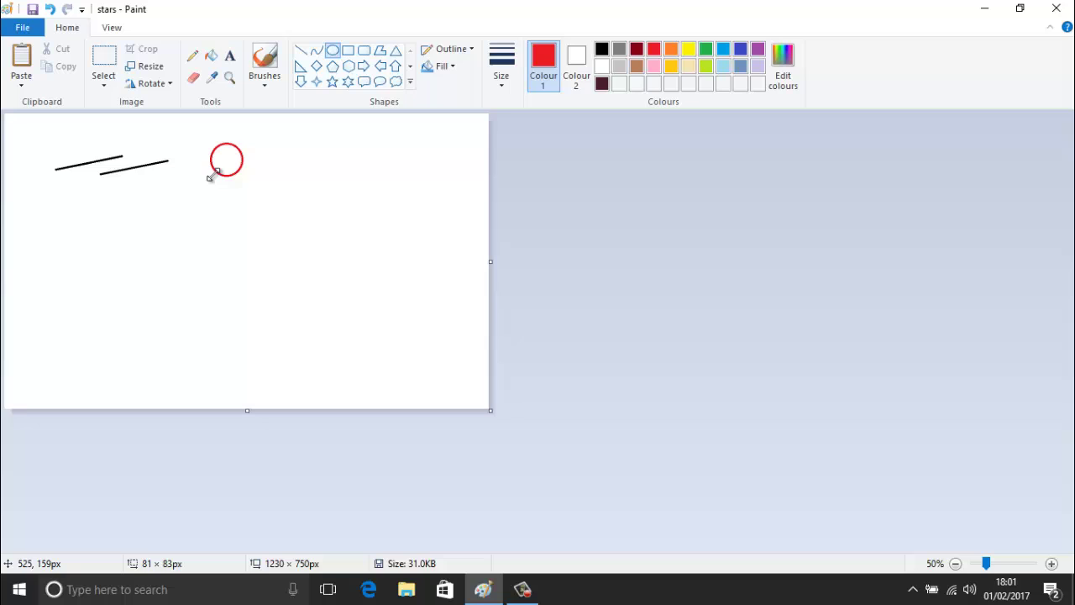
click(671, 67)
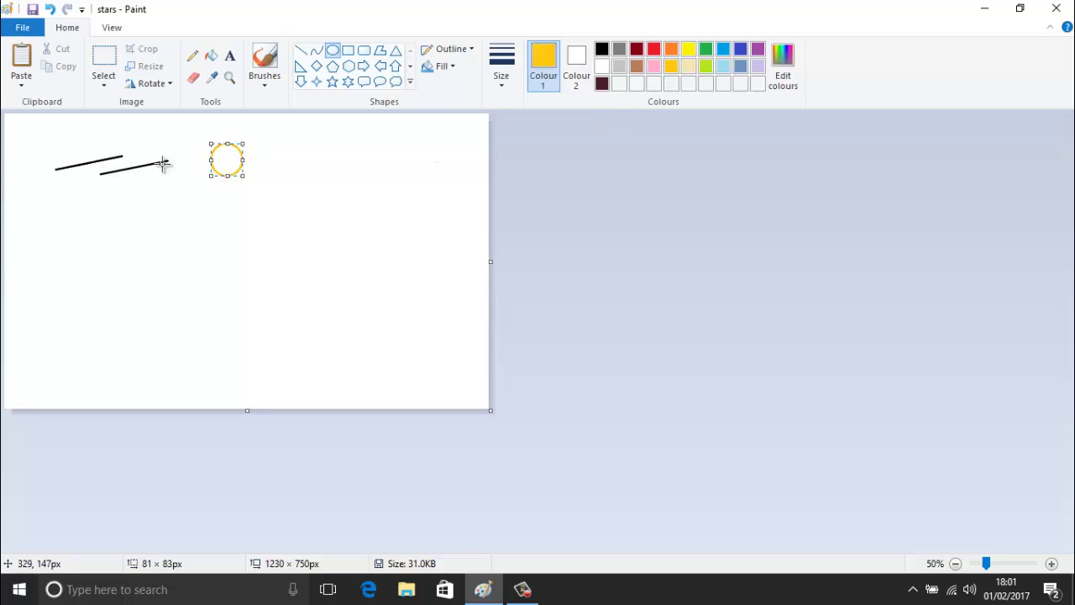
click(705, 50)
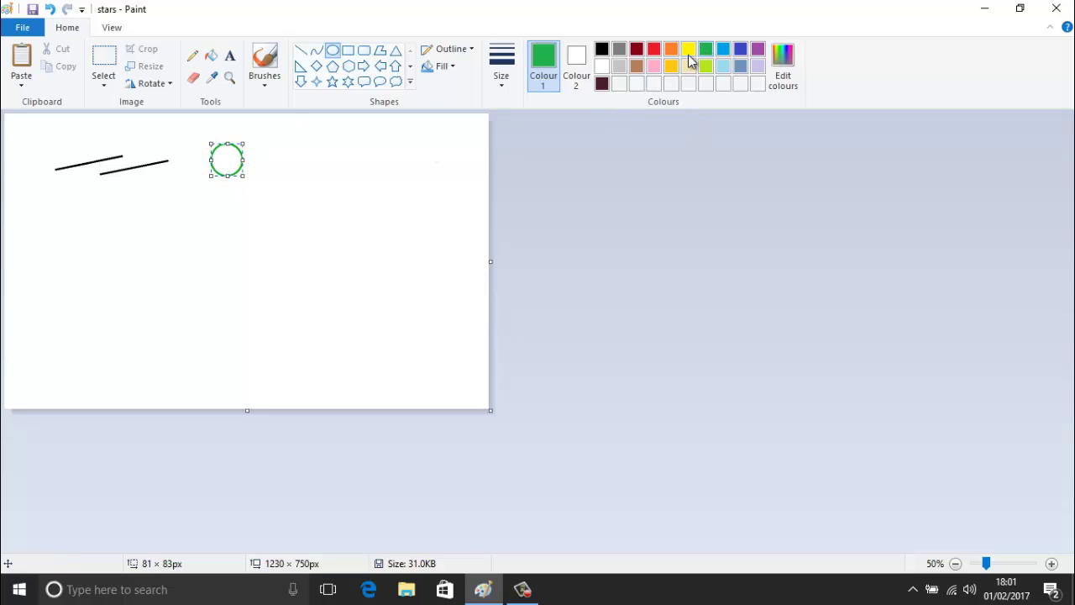
click(170, 142)
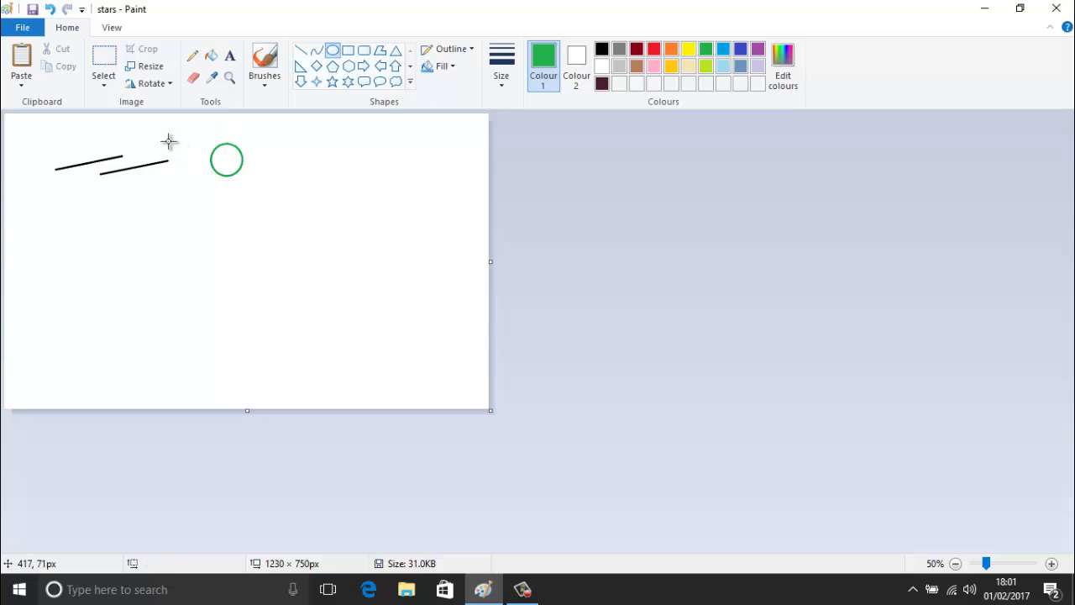
drag(198, 131, 179, 151)
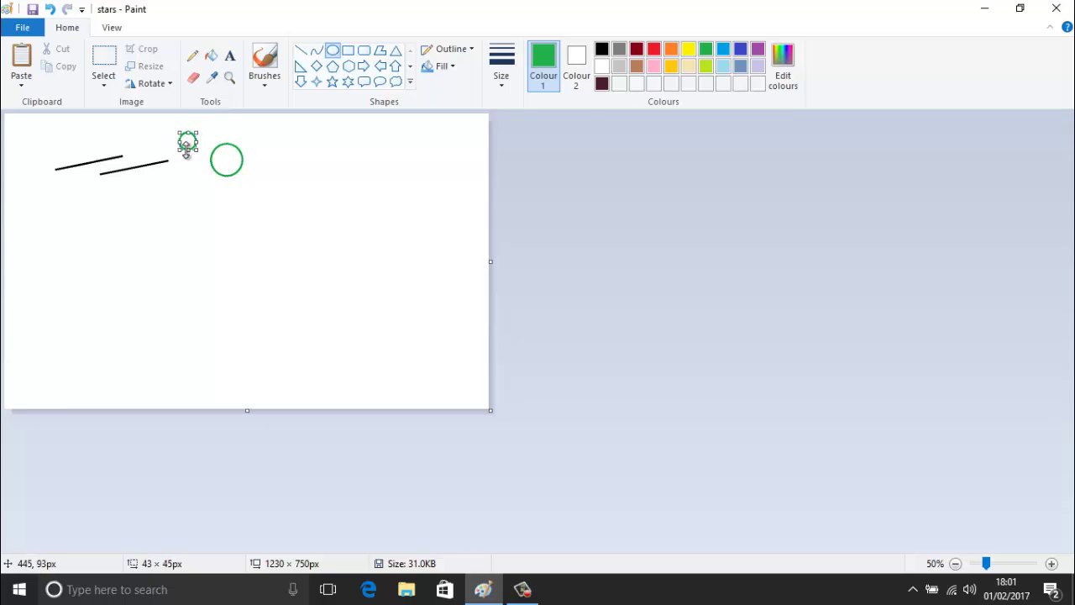
click(687, 51)
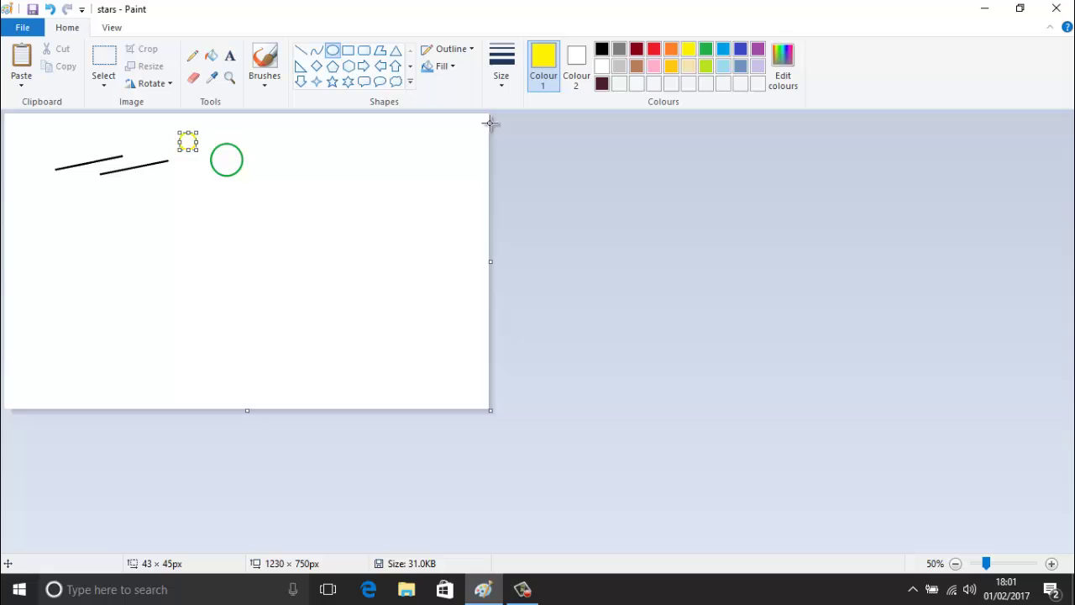
- Select the lines and circles together and drag them downward into a smeared trail
click(103, 57)
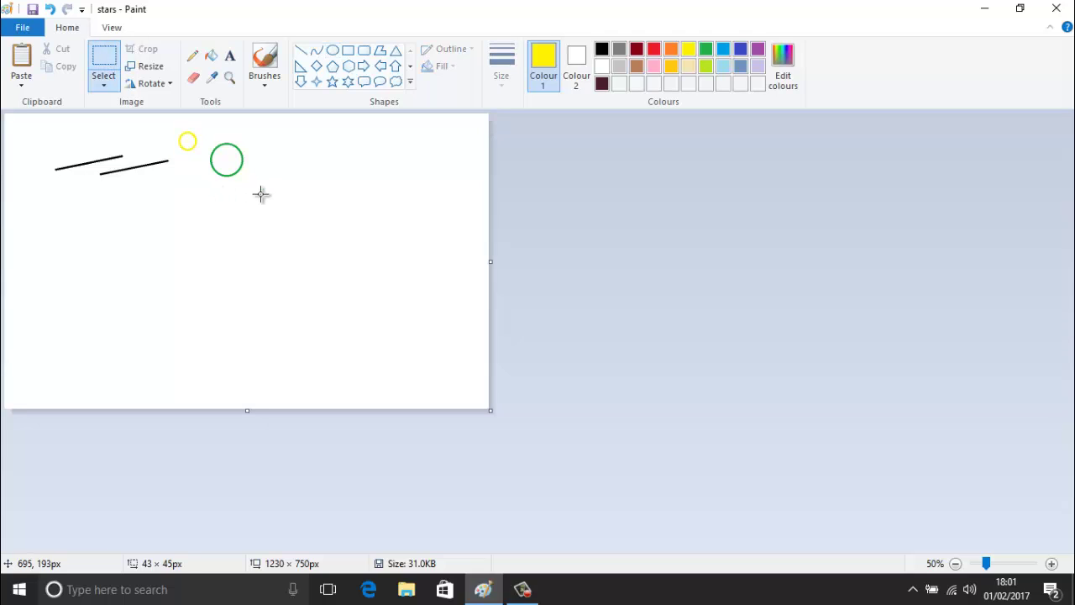
drag(238, 200, 53, 126)
click(271, 218)
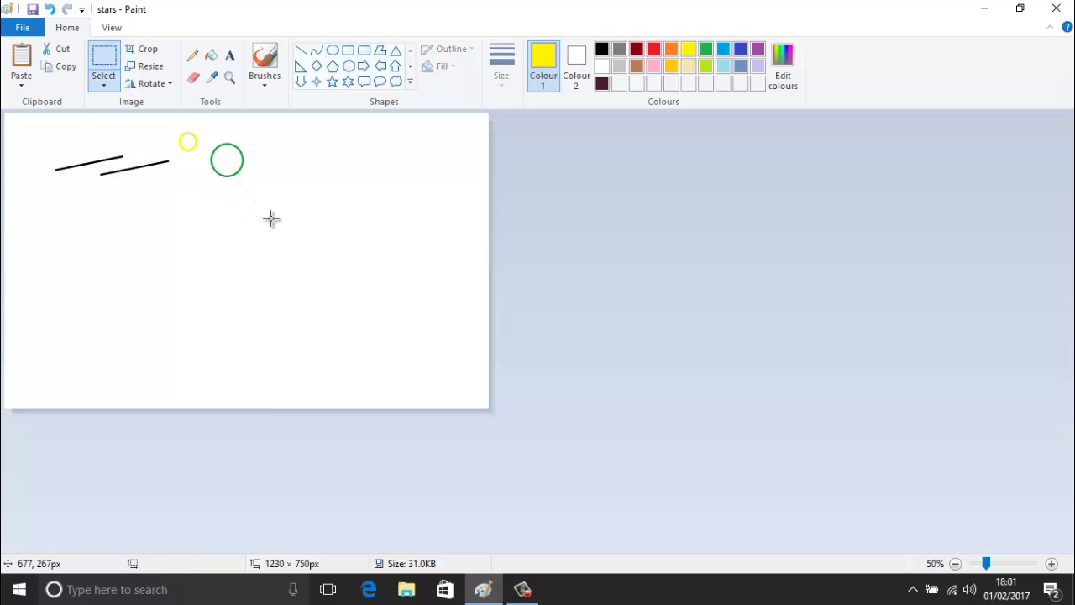
drag(271, 218, 45, 121)
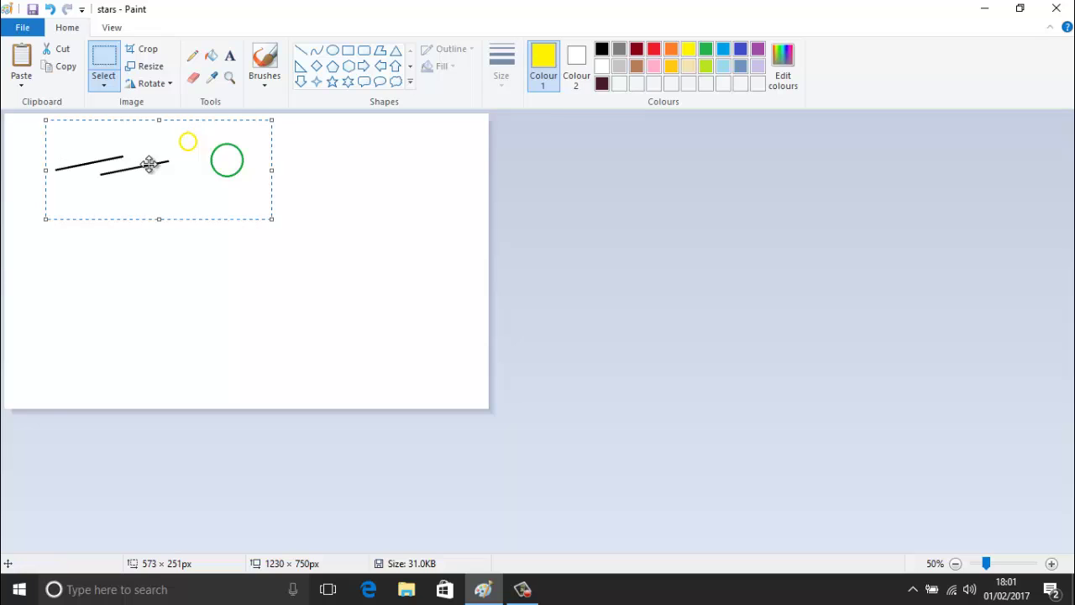
mouse_move(149, 163)
mouse_down()
mouse_move(170, 253)
mouse_move(215, 214)
mouse_move(267, 248)
mouse_move(294, 338)
mouse_move(211, 367)
mouse_move(140, 353)
mouse_move(221, 380)
mouse_move(286, 378)
mouse_move(303, 302)
mouse_move(261, 218)
mouse_move(181, 307)
mouse_move(378, 328)
mouse_move(272, 216)
mouse_move(263, 308)
mouse_move(269, 236)
mouse_up()
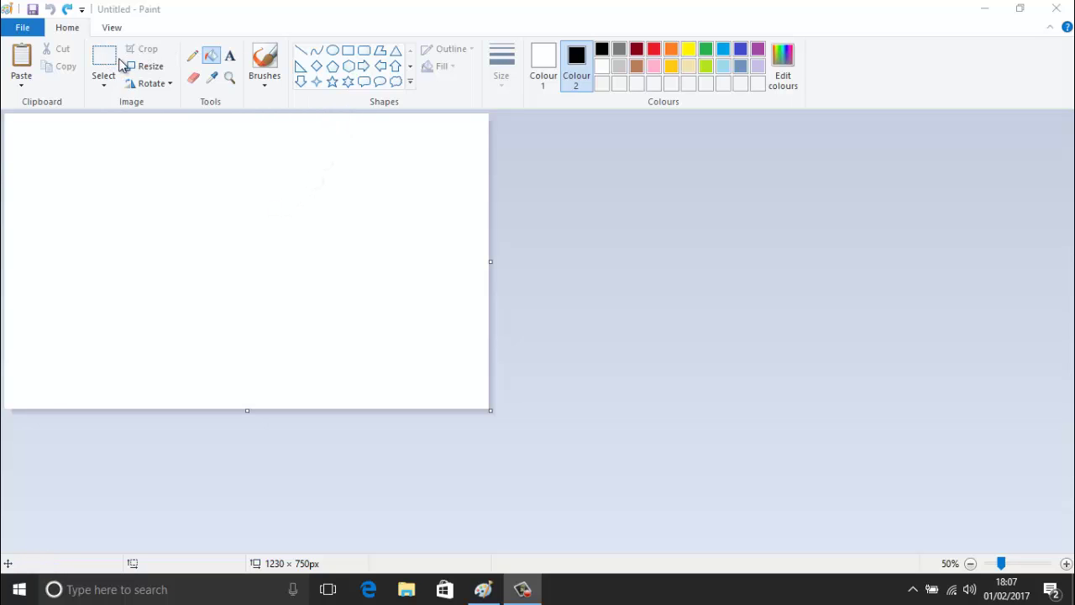
- Draw a solid orange right triangle from the canvas's top-left to bottom-right corner
click(301, 67)
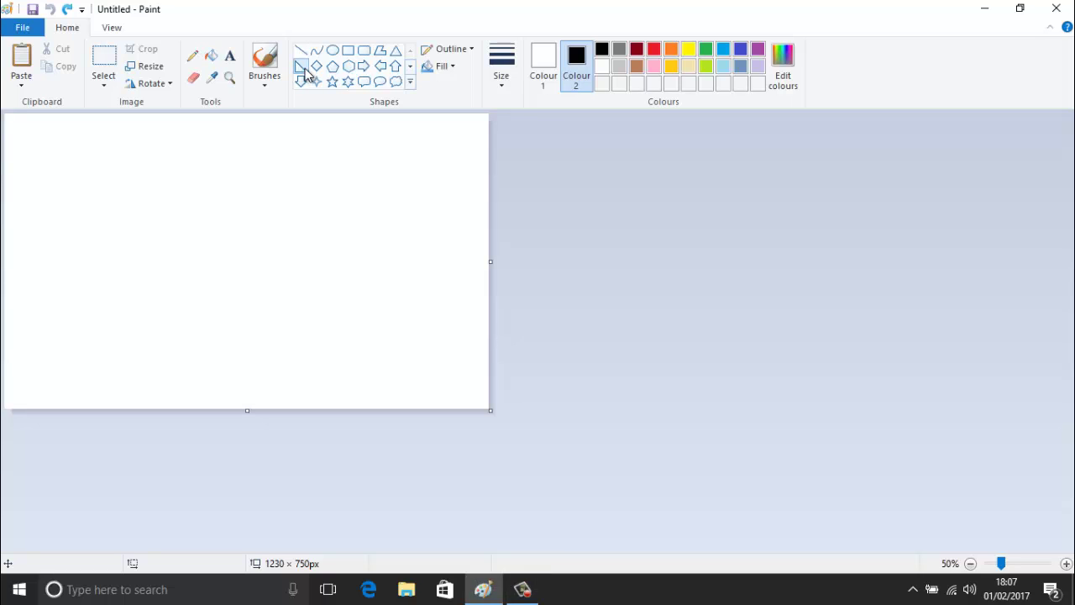
click(670, 52)
click(542, 63)
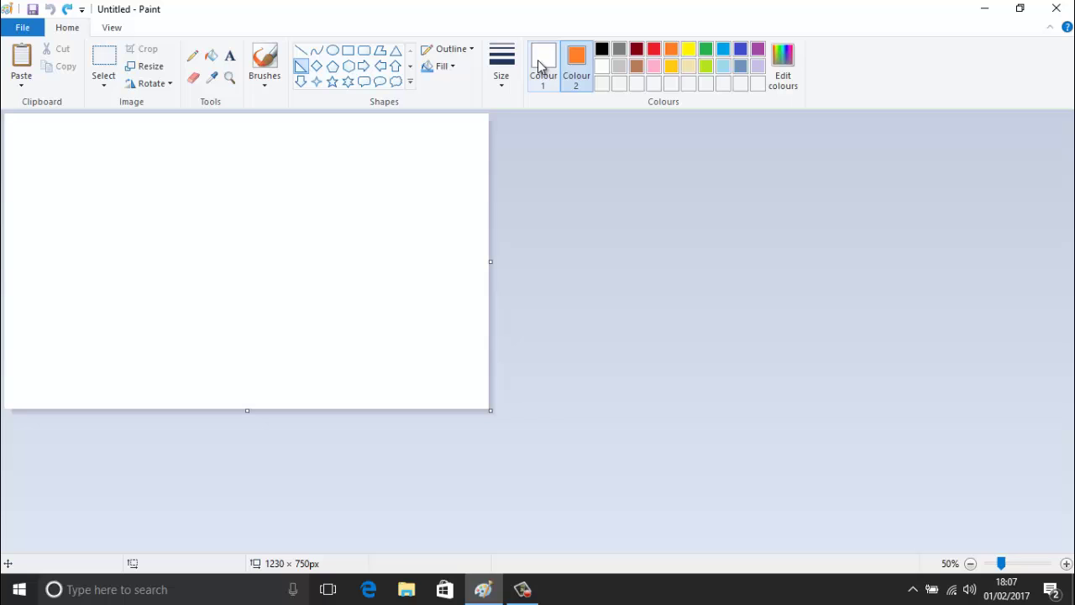
click(671, 52)
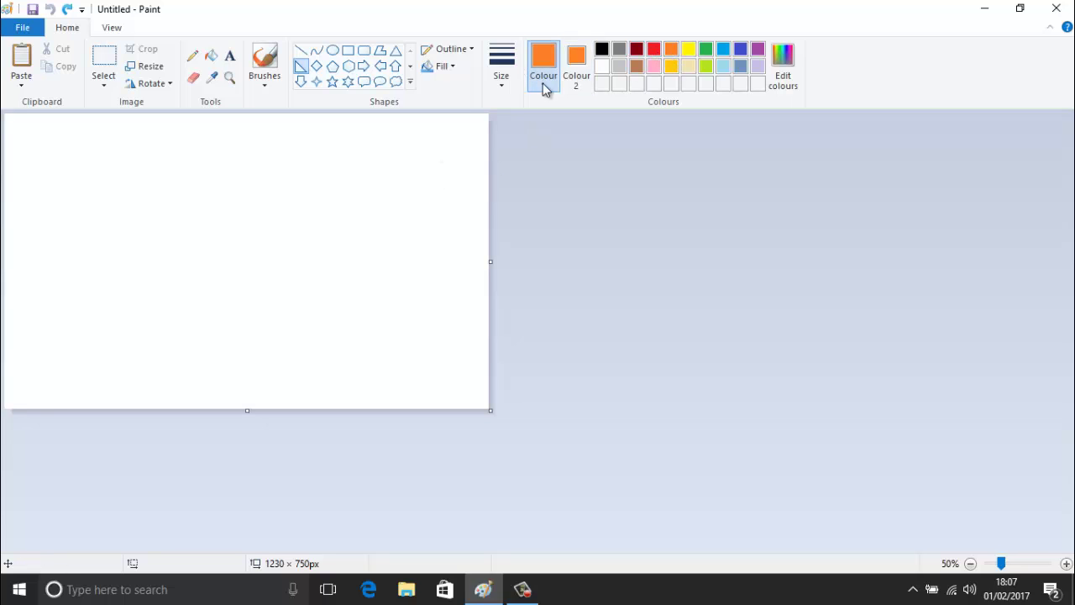
click(449, 69)
click(458, 106)
drag(8, 114, 491, 409)
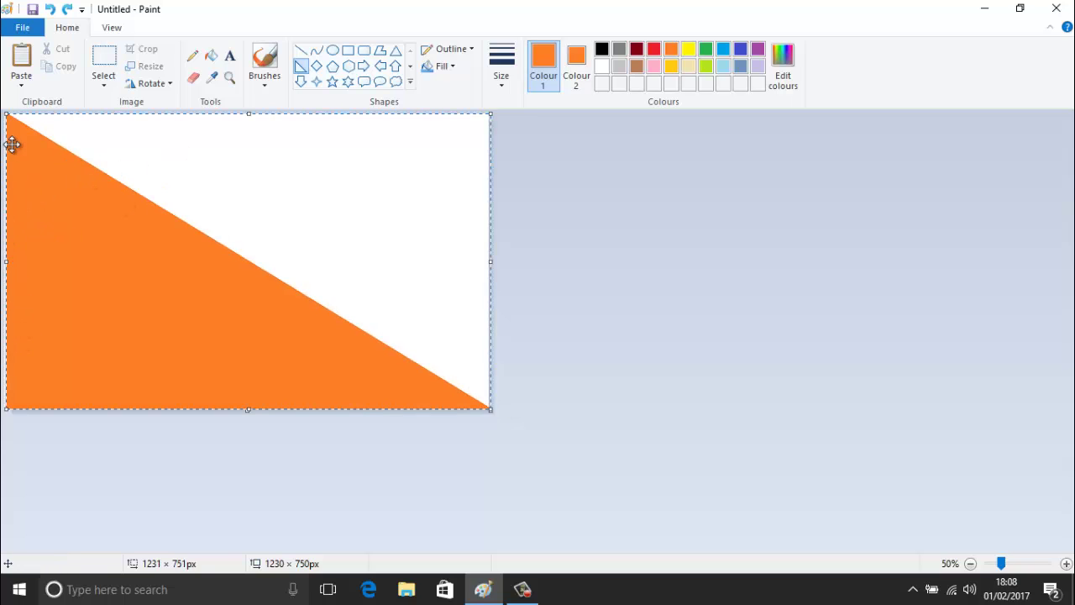
drag(7, 114, 2, 115)
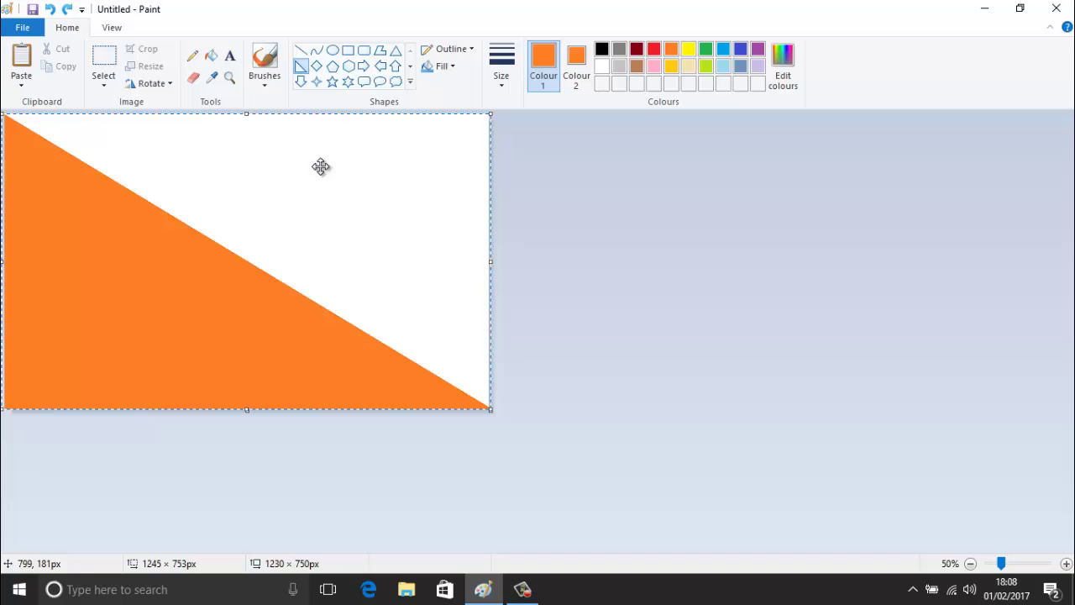
- Bucket-fill the white half yellow, completing the orange-and-yellow diagonal split
click(211, 55)
click(689, 50)
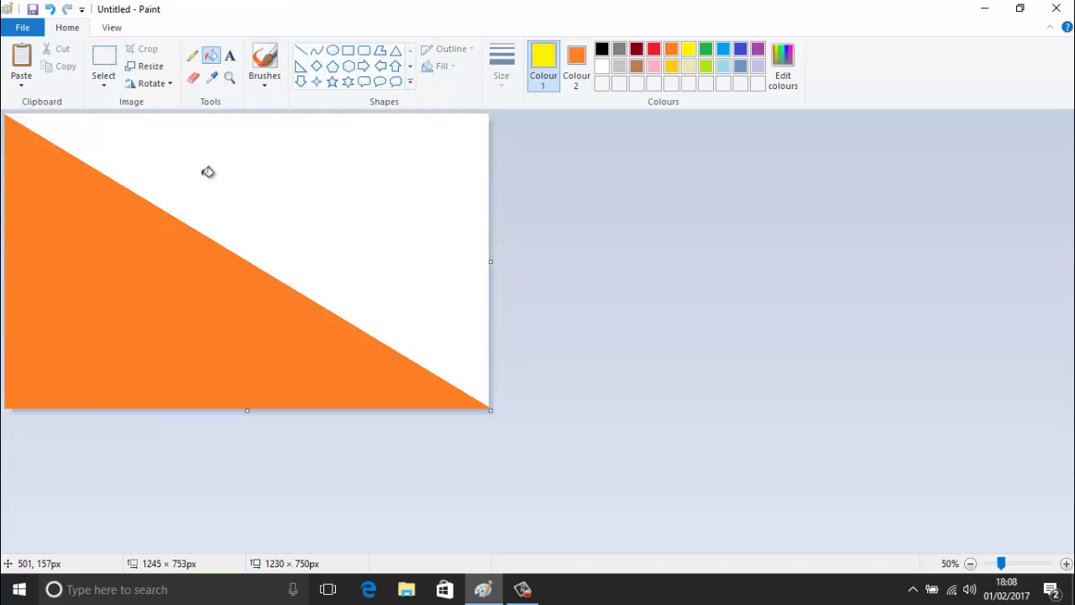
click(265, 147)
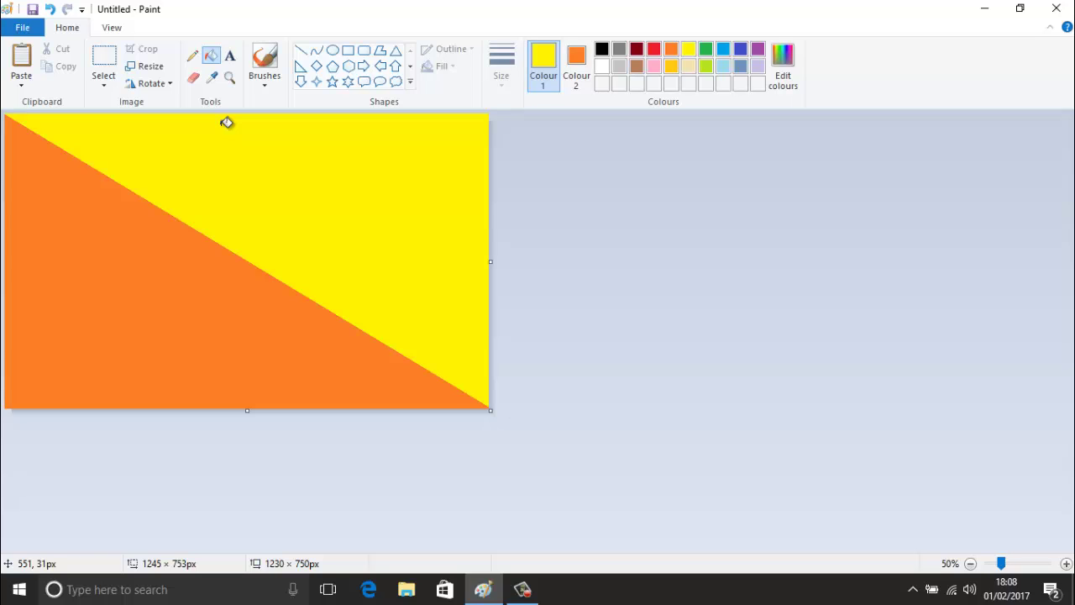
- Shrink the image width to 1 percent horizontally, with aspect ratio unlocked
click(148, 71)
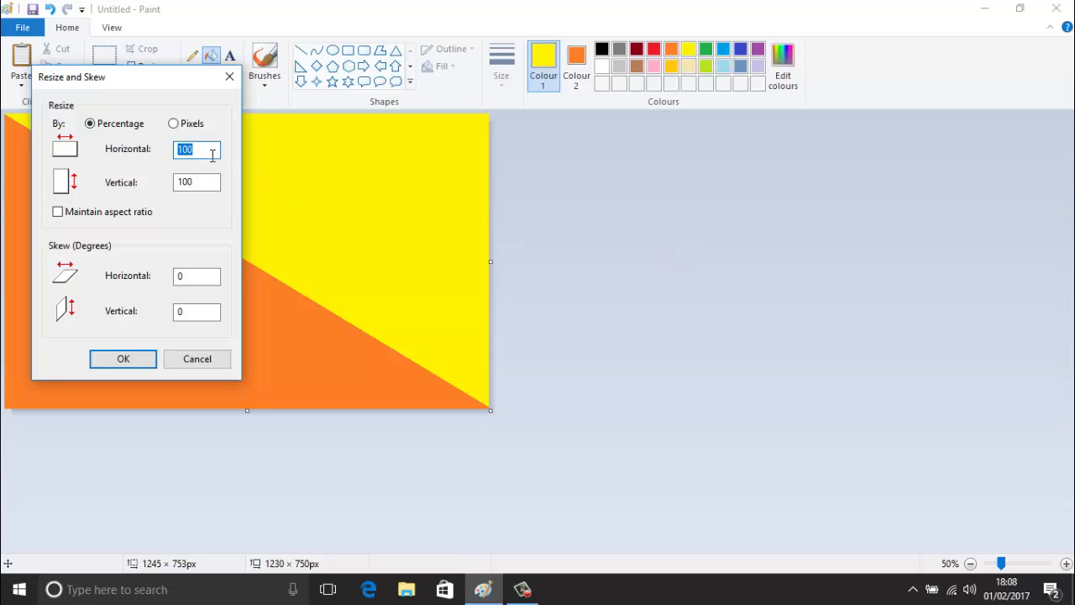
text(1)
click(125, 359)
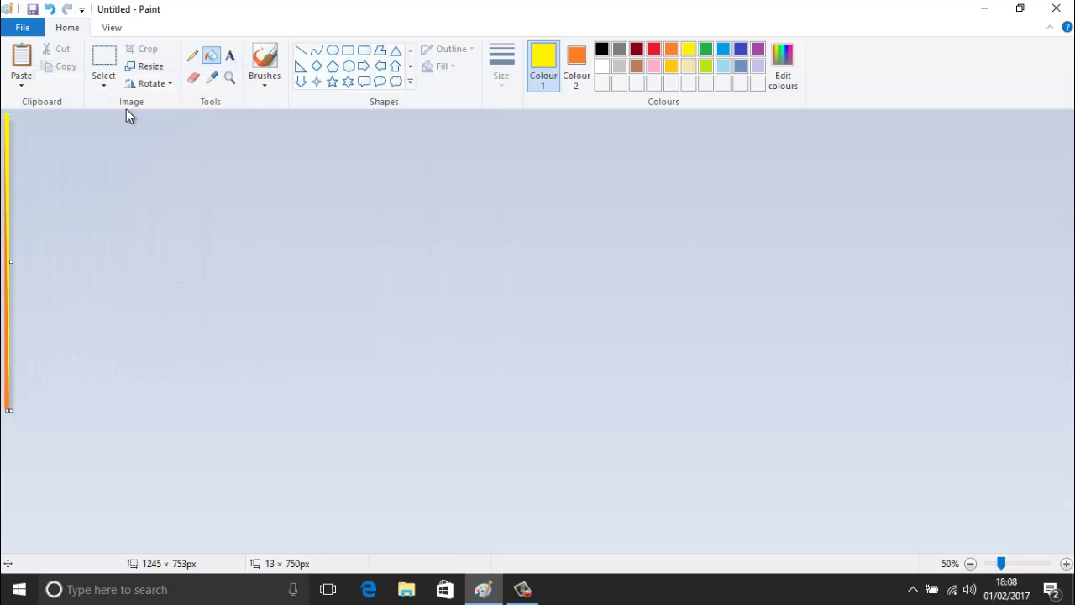
click(147, 65)
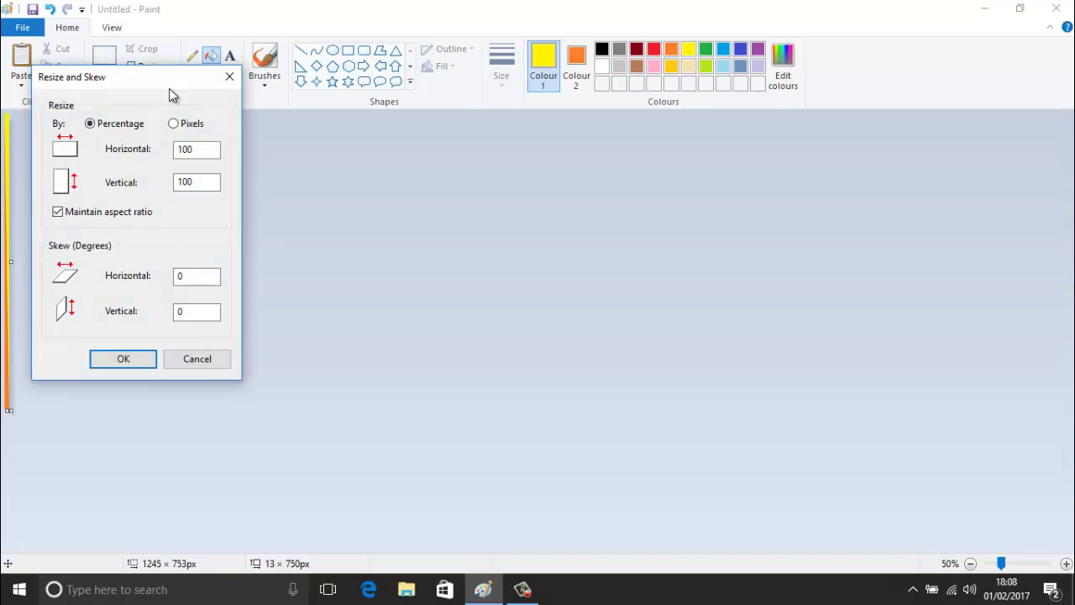
text(1)
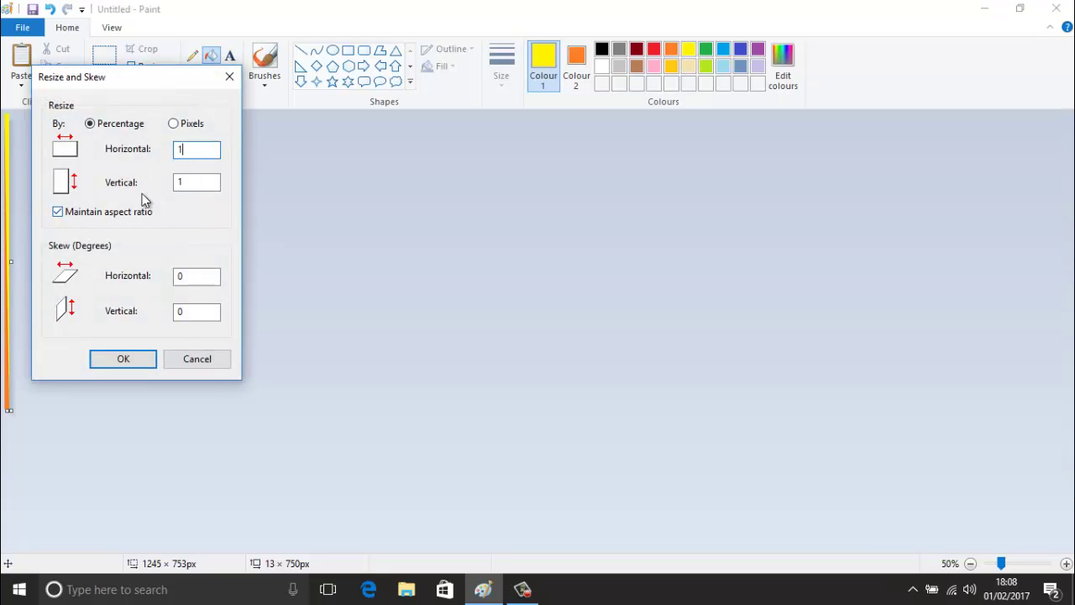
click(59, 212)
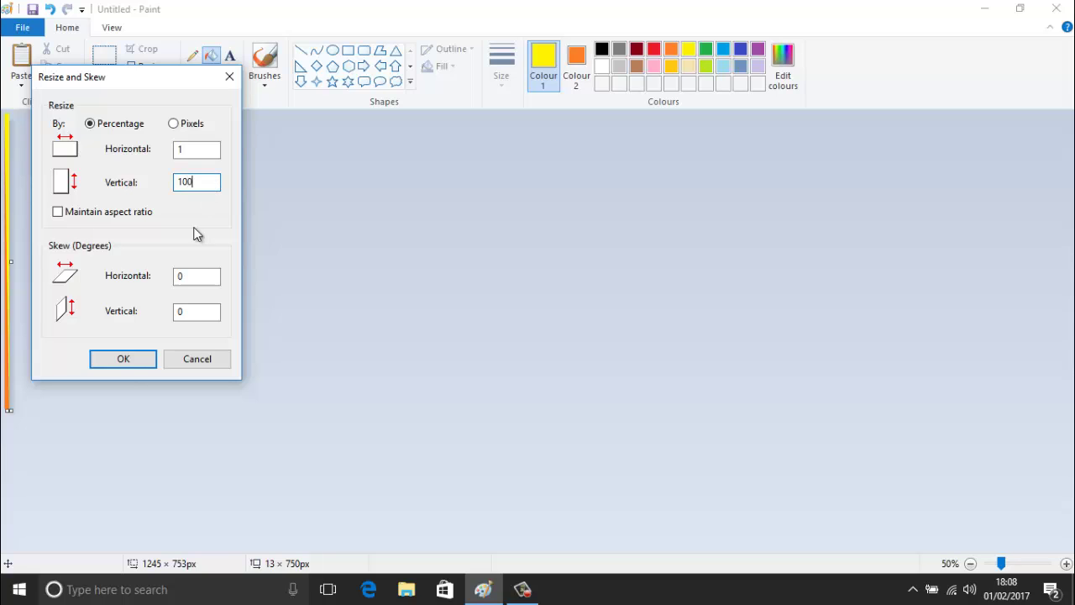
click(124, 359)
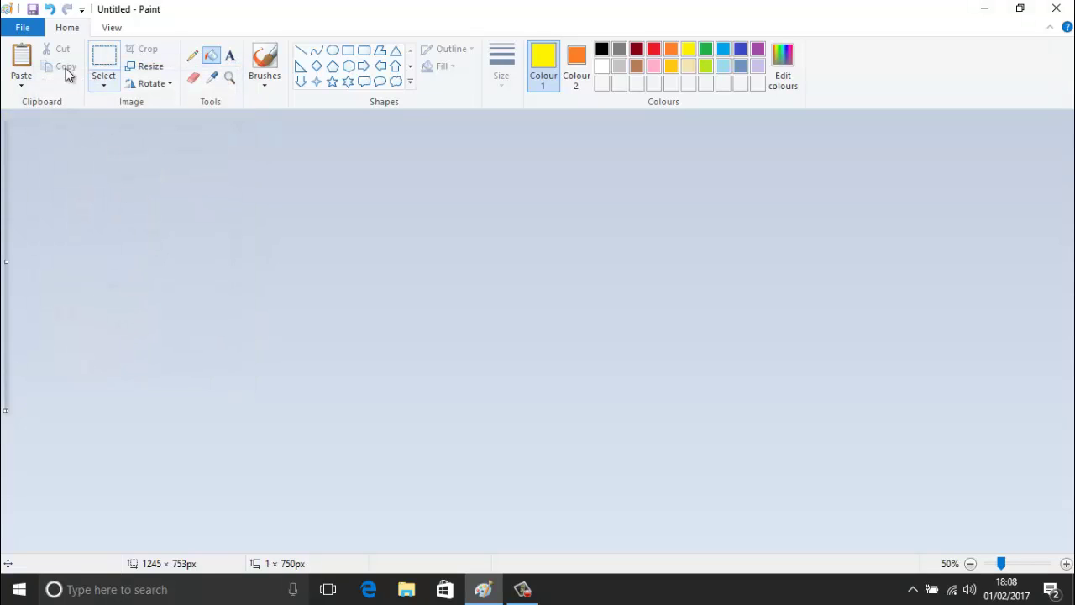
click(144, 66)
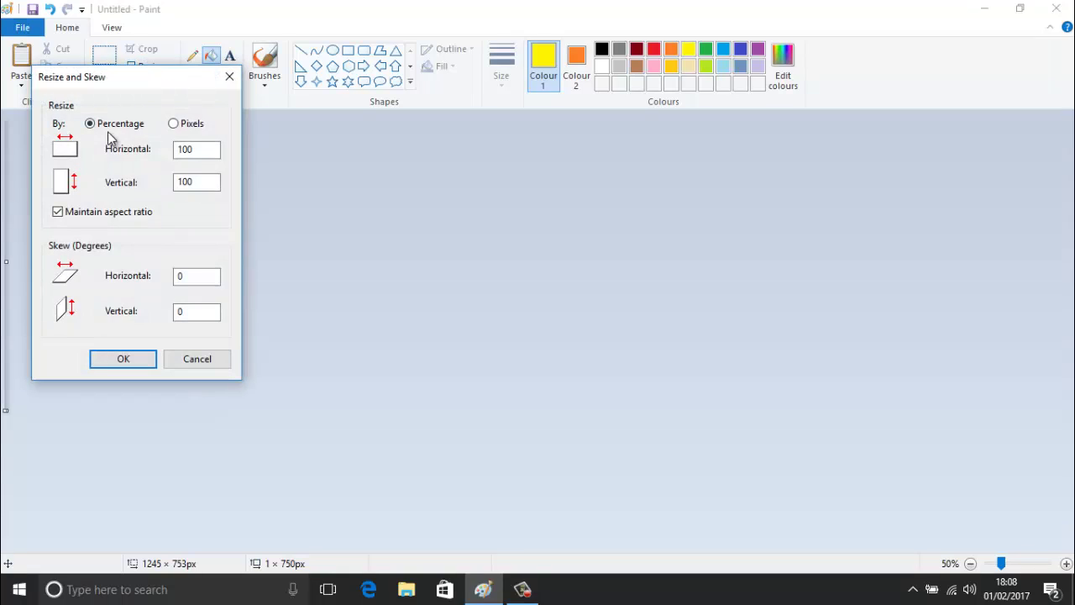
click(145, 214)
double_click(202, 149)
click(145, 361)
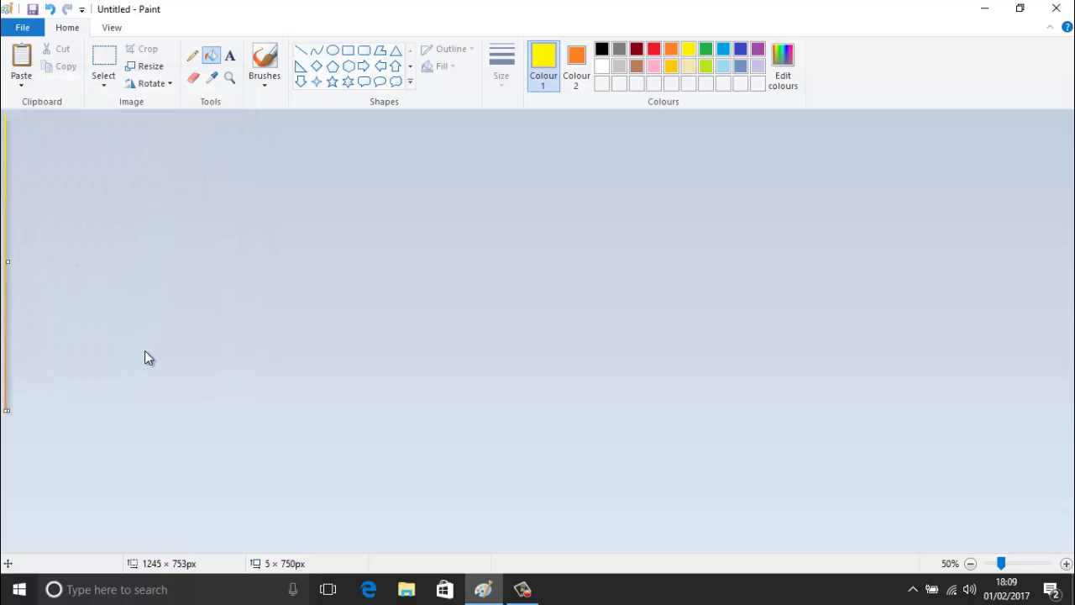
- Stretch the width by 500 percent horizontally, giving a 25 × 750 strip
click(142, 66)
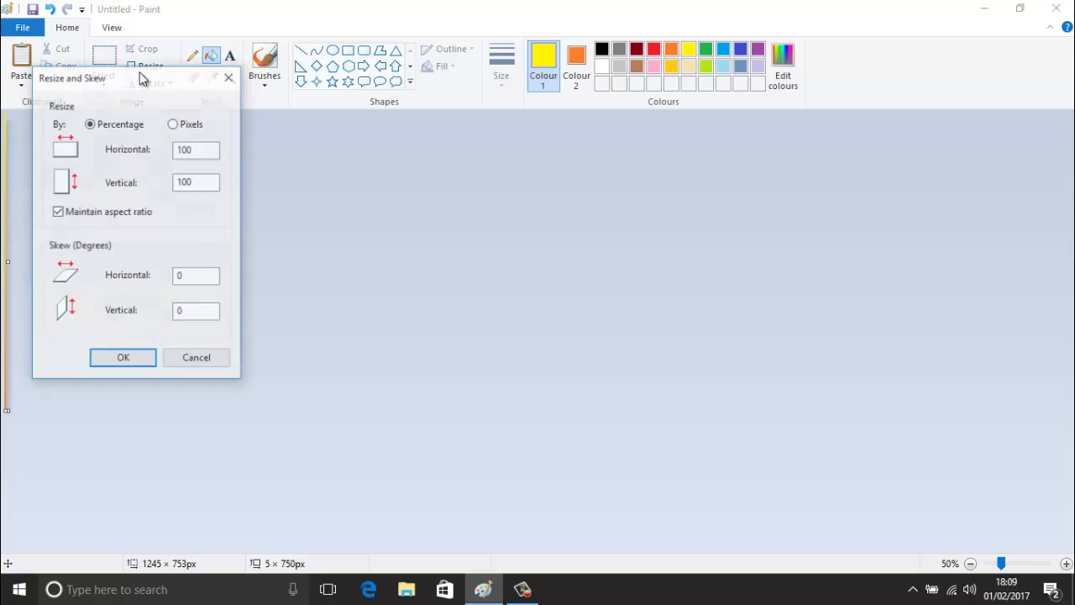
click(107, 215)
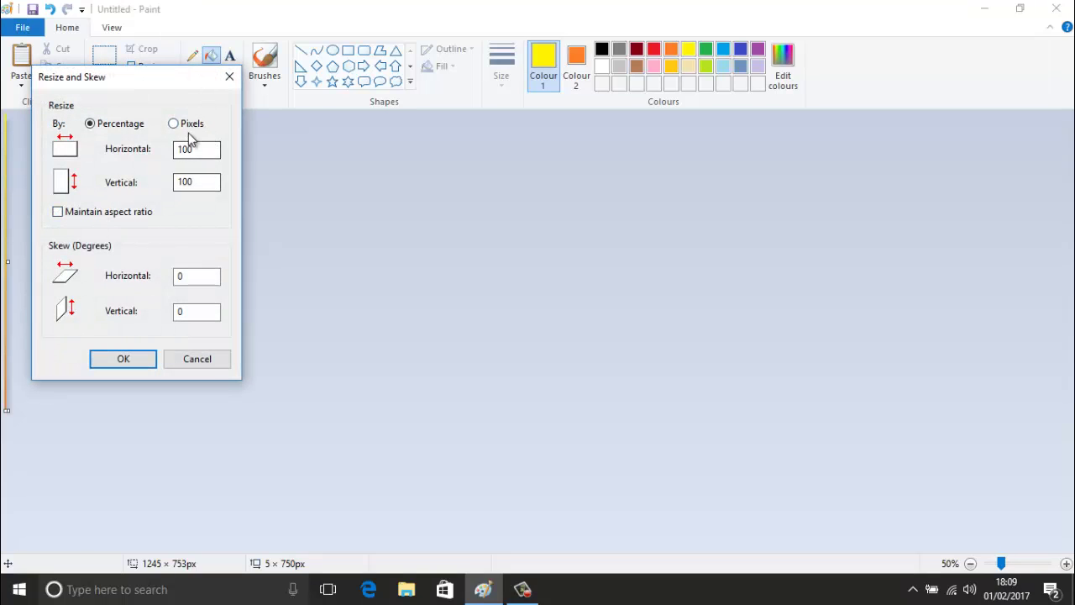
double_click(193, 148)
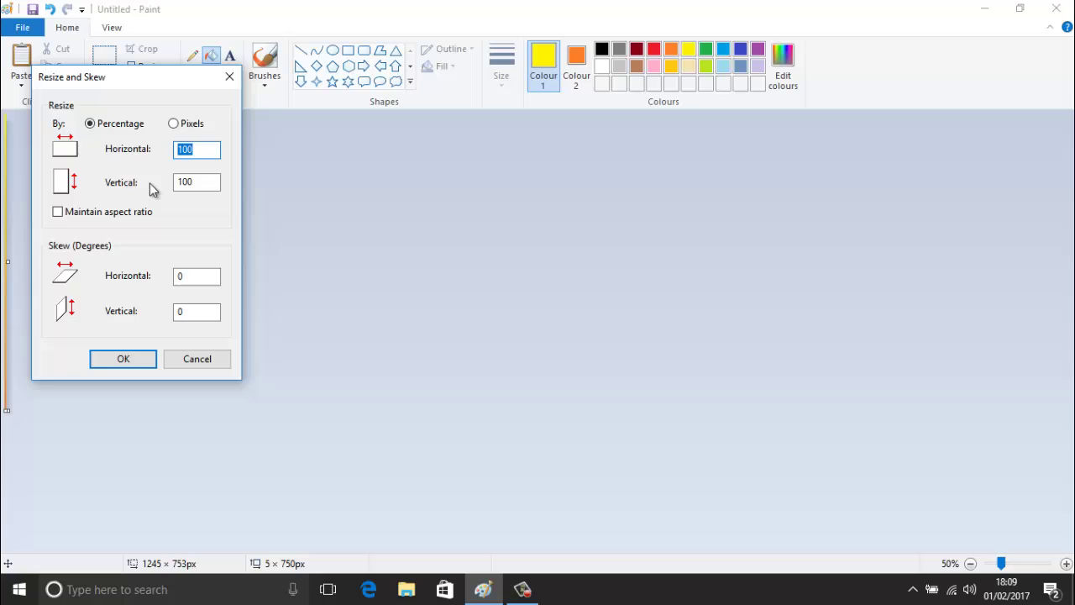
text(500)
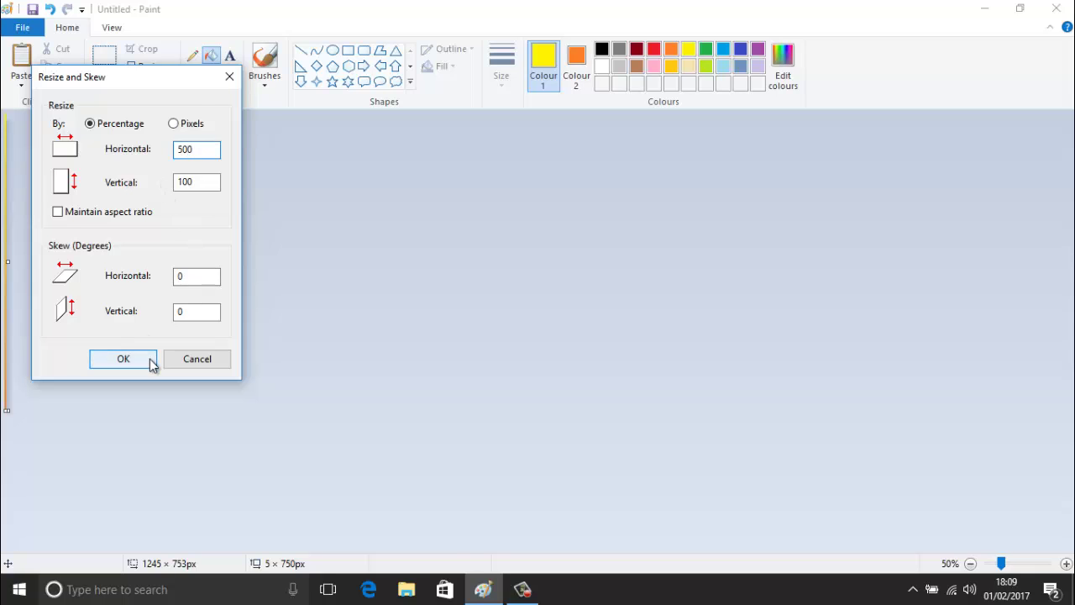
click(152, 364)
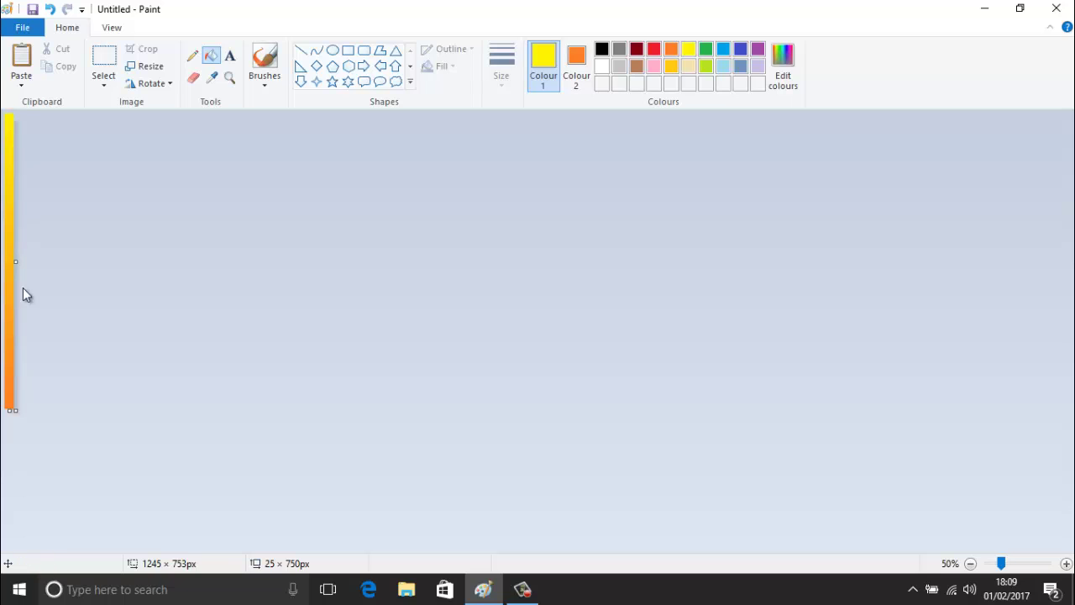
- Widen the canvas to 1280 px and stretch the left yellow strip across it
mouse_move(17, 264)
mouse_down()
mouse_move(356, 277)
mouse_move(508, 262)
mouse_up()
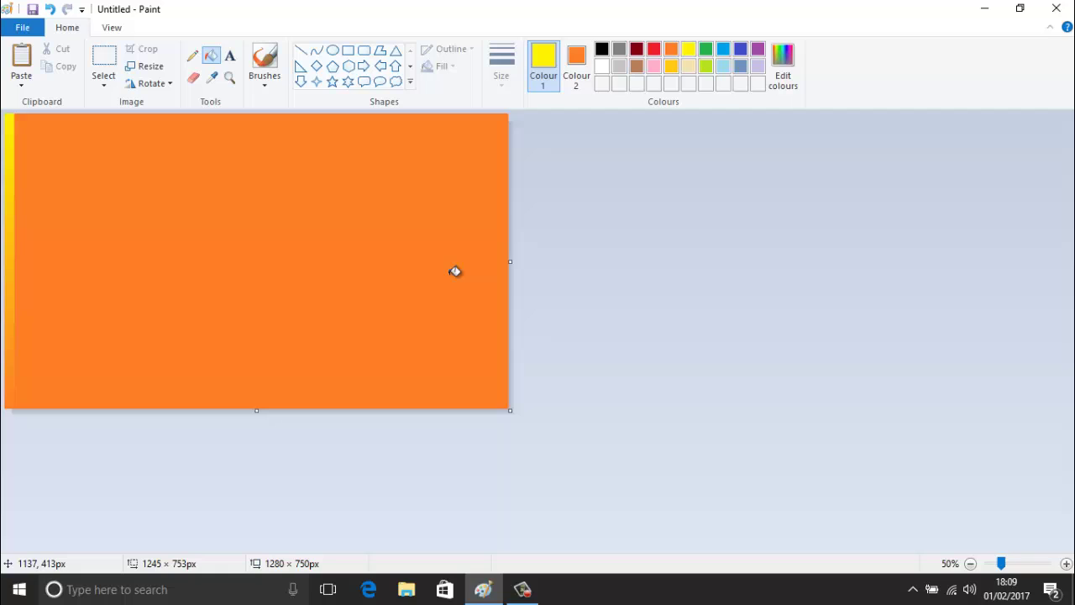
click(104, 63)
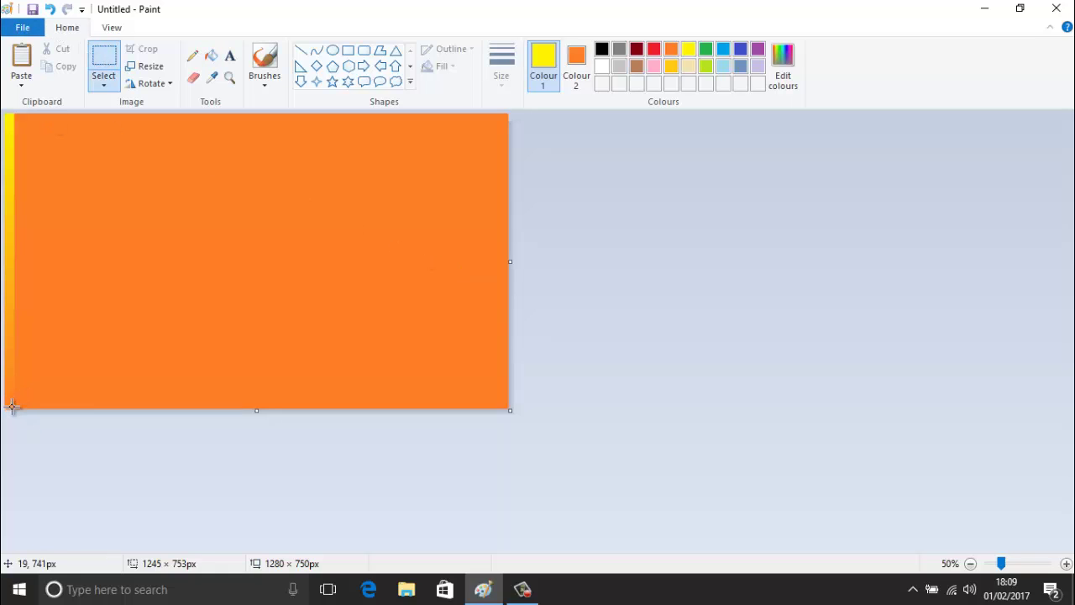
drag(13, 407, 5, 111)
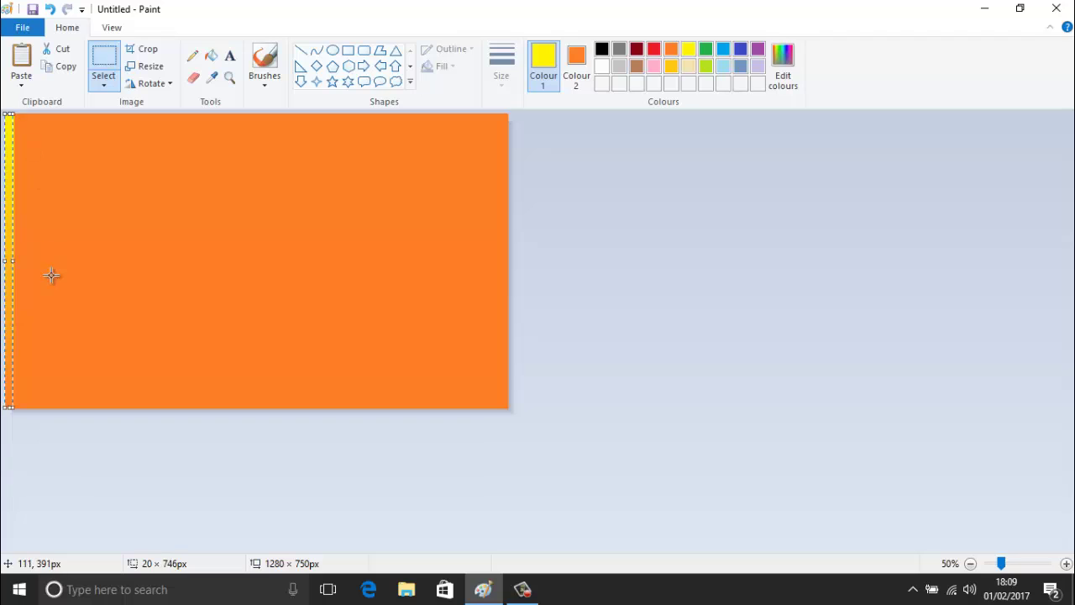
drag(12, 261, 546, 265)
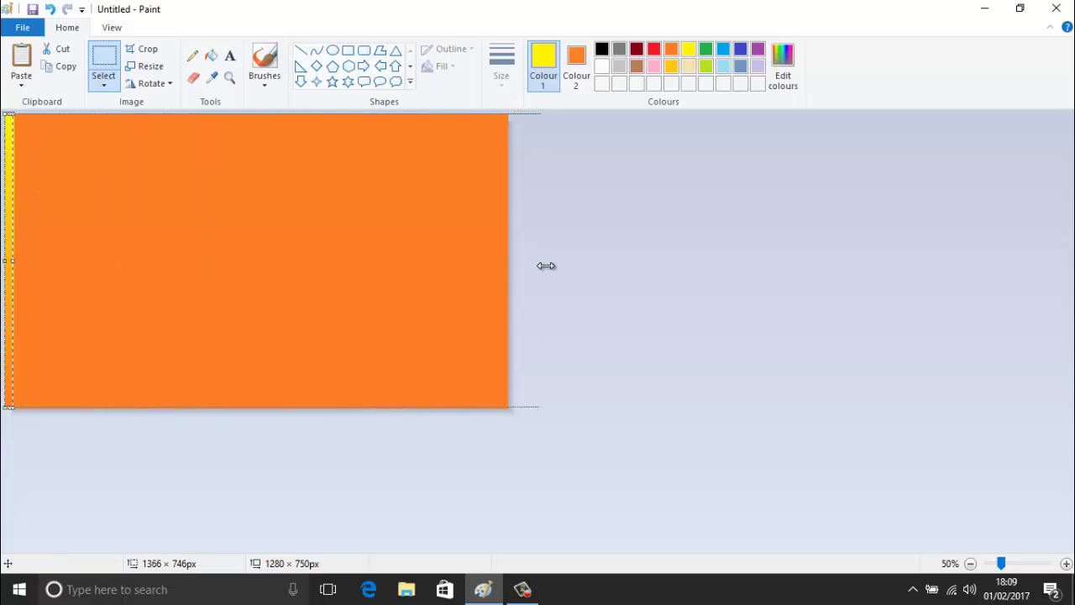
drag(546, 266, 506, 264)
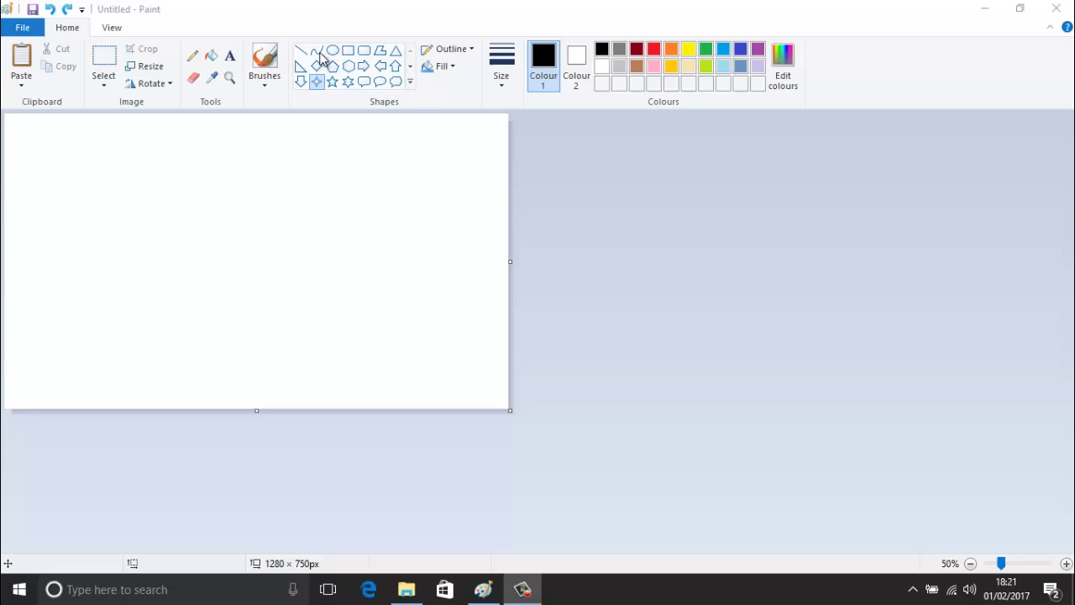
- Draw a four-point star top left, a six-point star below, and a stretched star between
click(317, 81)
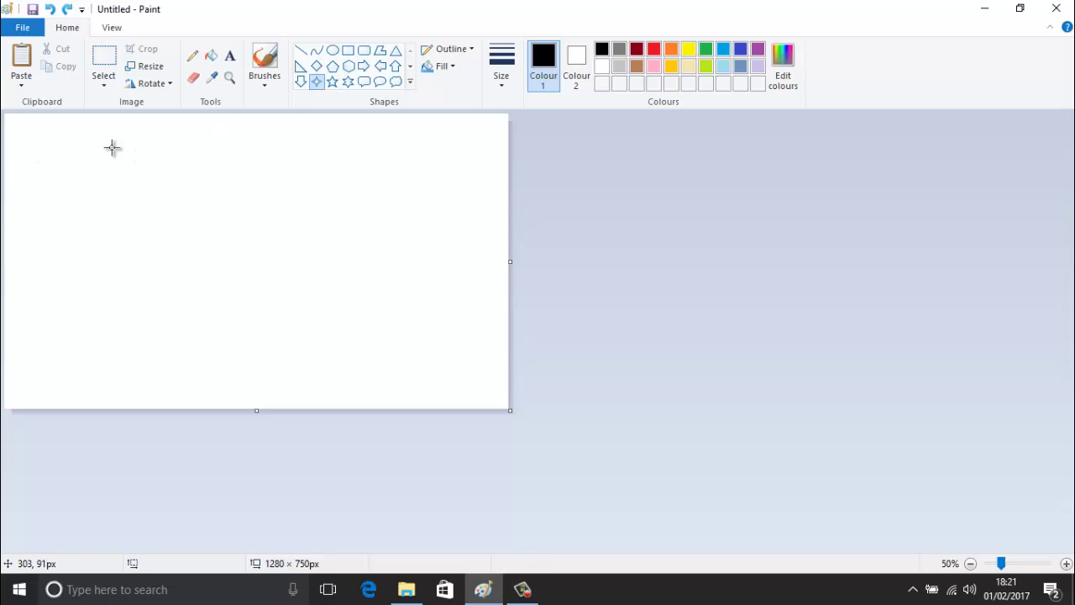
drag(72, 152, 130, 200)
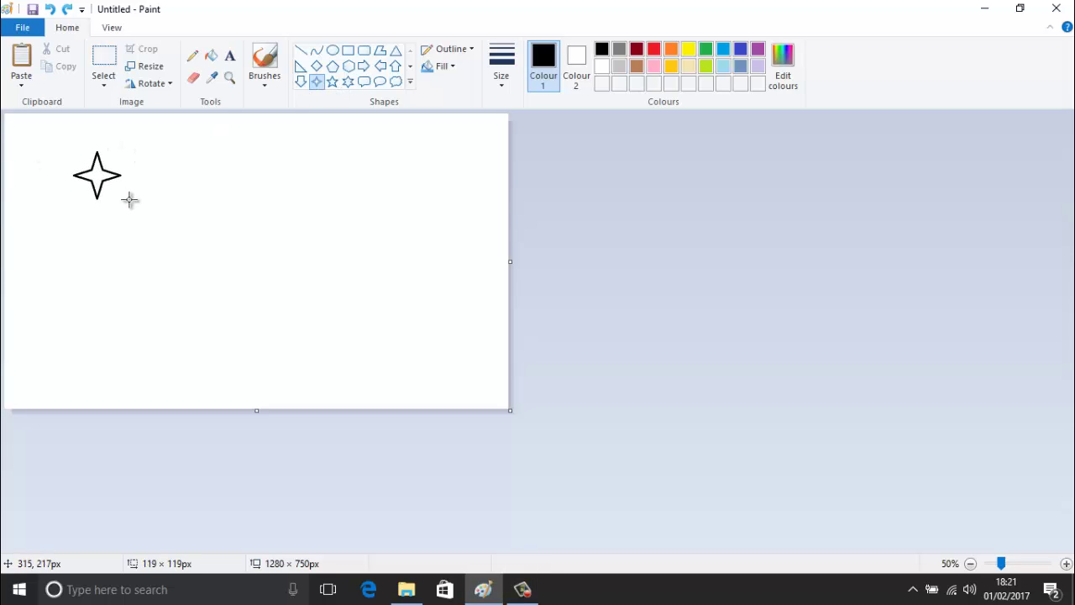
click(349, 81)
mouse_move(76, 290)
mouse_down()
mouse_move(150, 362)
mouse_move(113, 192)
mouse_move(126, 208)
mouse_move(99, 178)
mouse_move(101, 312)
mouse_up()
click(235, 227)
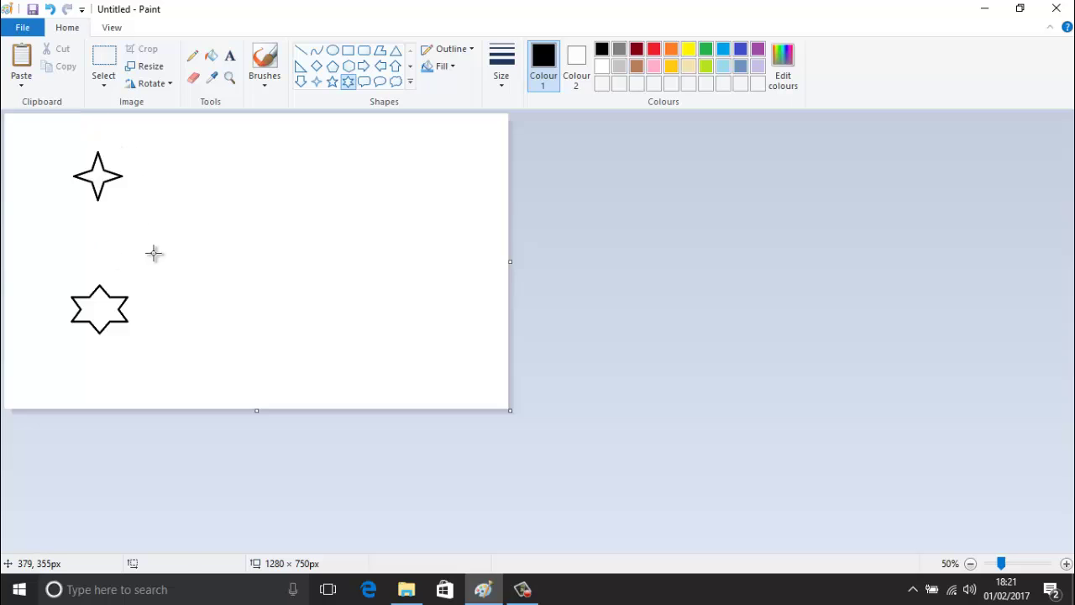
mouse_move(153, 256)
mouse_down()
mouse_move(171, 258)
mouse_move(60, 220)
mouse_up()
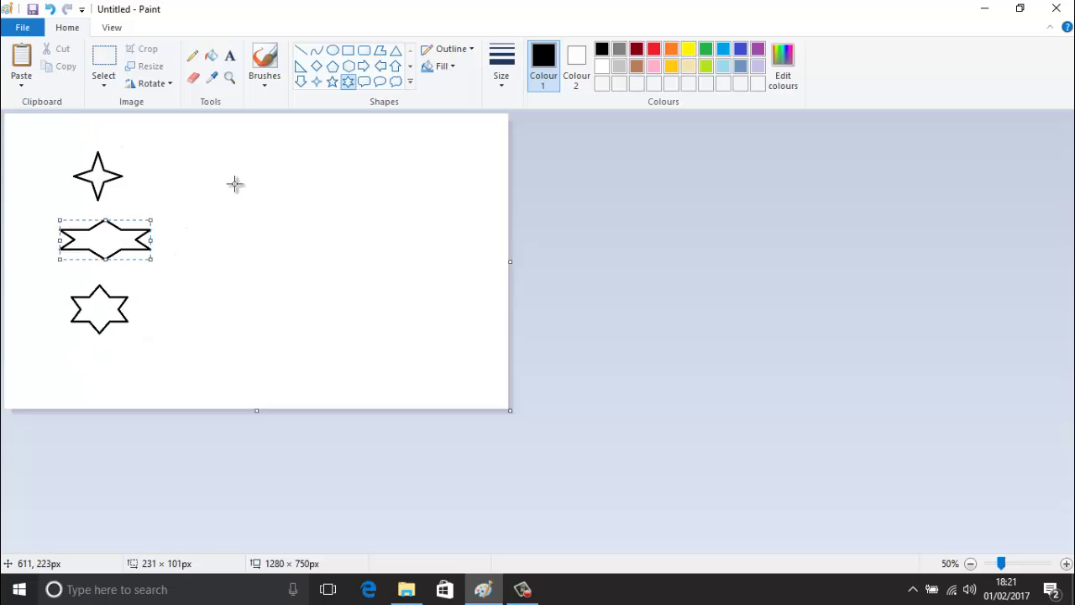
- Undo the stretched star, then select, copy and paste the four-point star
key(ctrl+z)
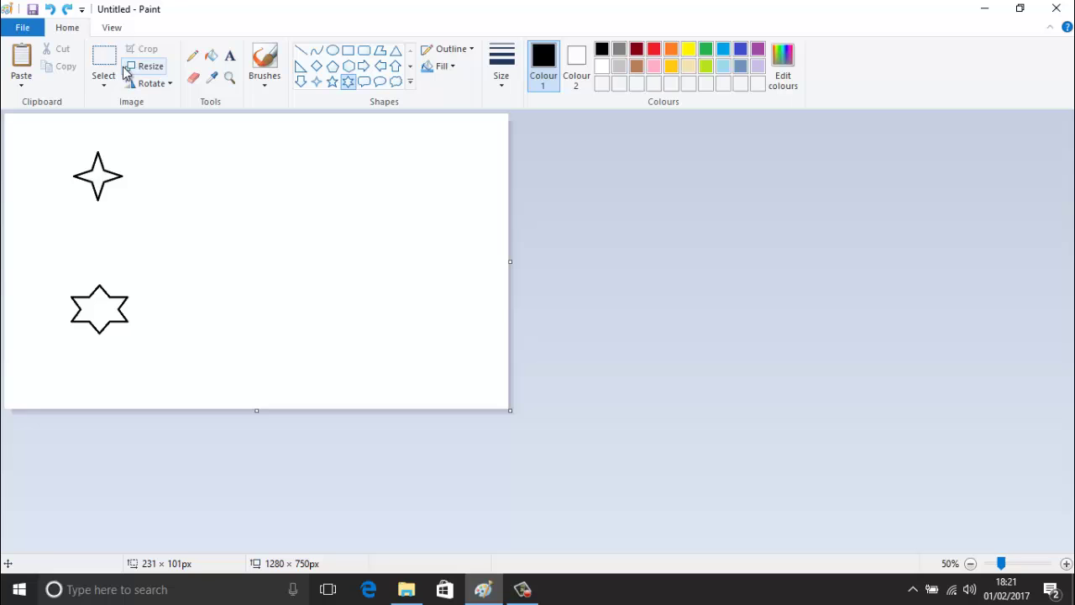
click(104, 59)
drag(143, 141, 72, 202)
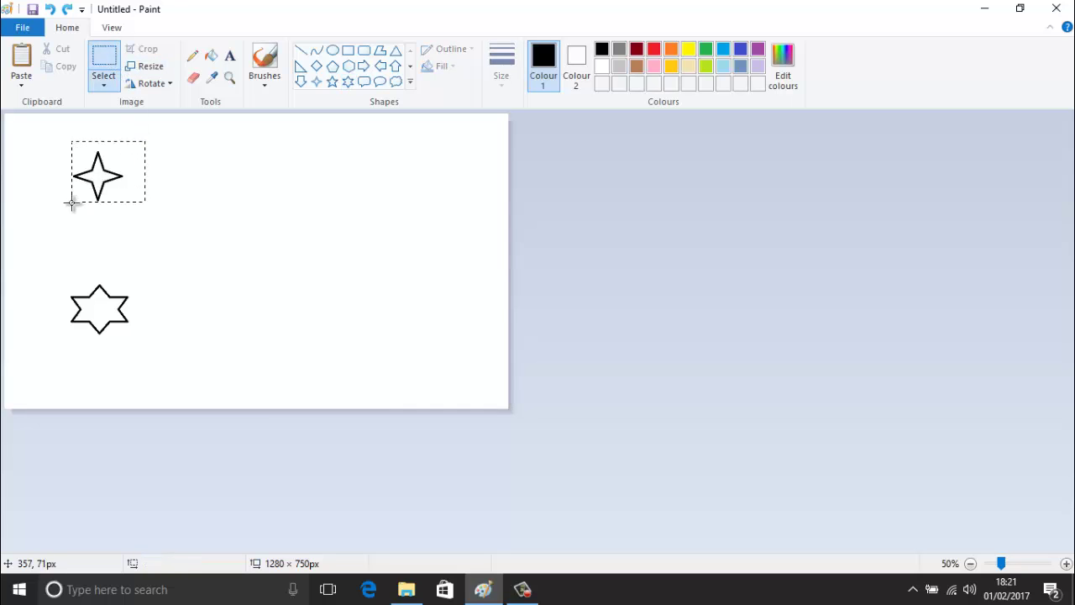
drag(107, 151, 126, 202)
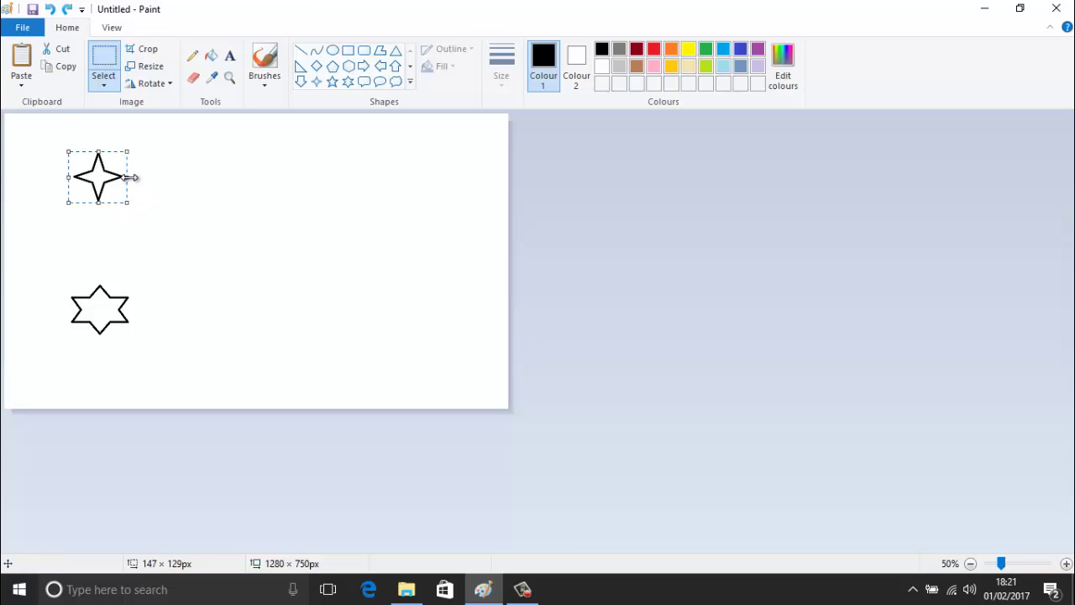
key(ctrl+c)
key(ctrl+v)
- Move the pasted star right of the original, enlarge it, and place it
drag(48, 140, 182, 178)
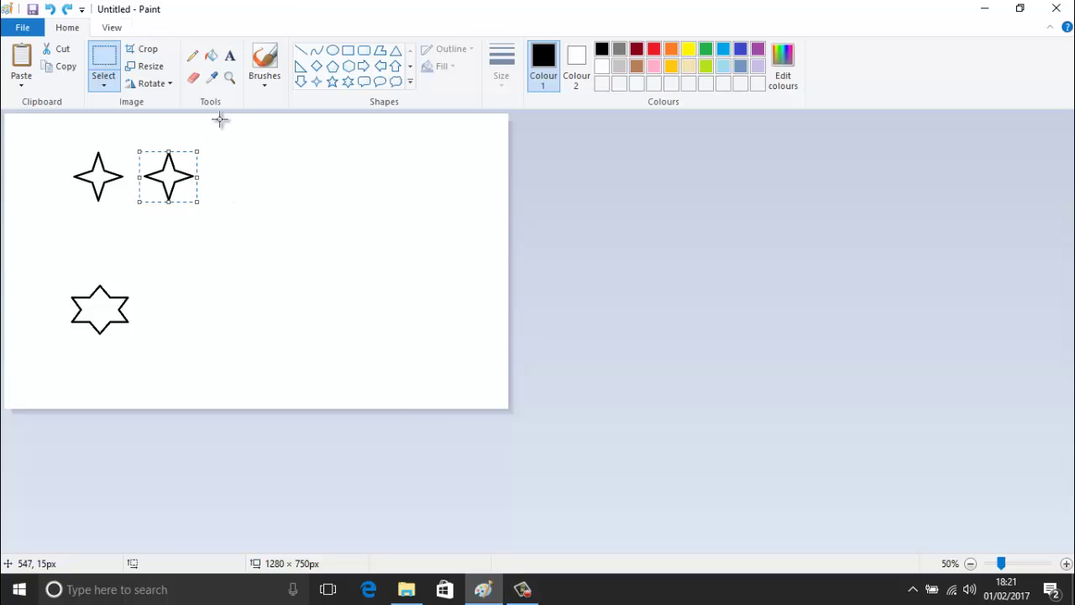
drag(220, 120, 221, 121)
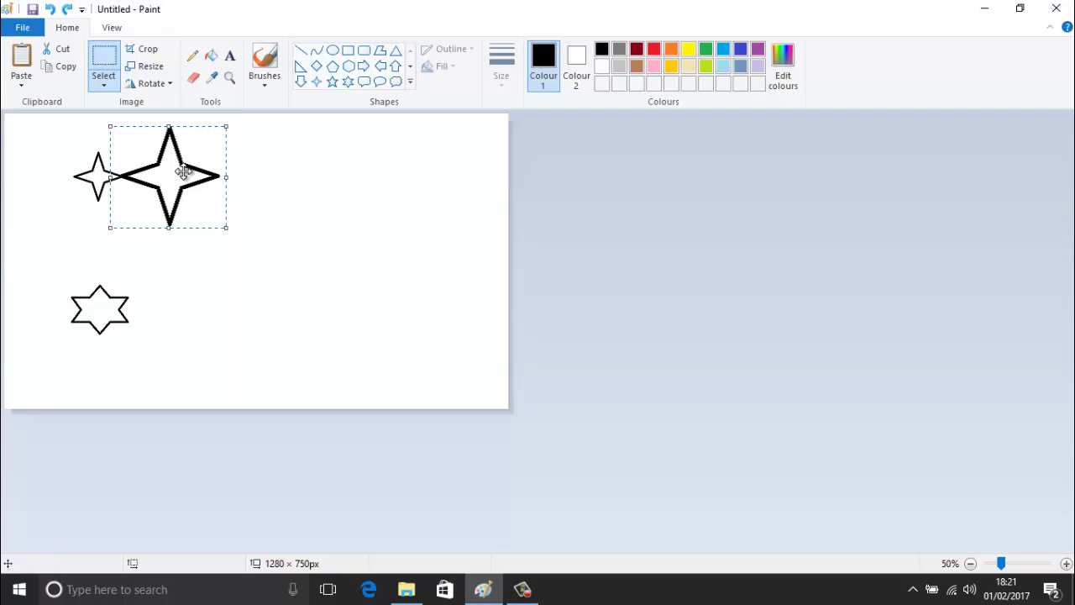
drag(185, 172, 209, 156)
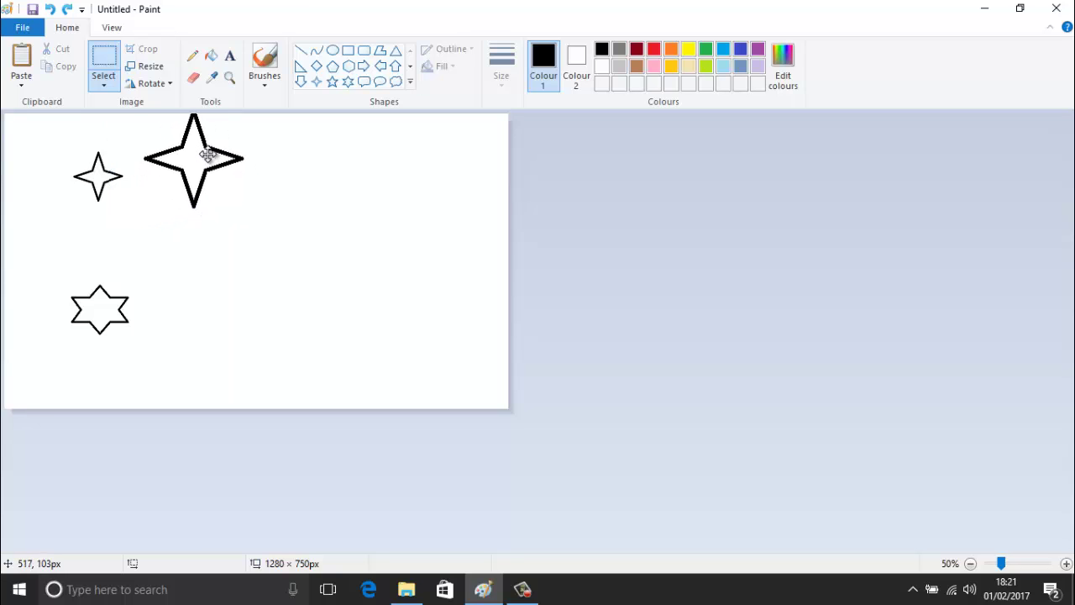
click(186, 256)
drag(71, 284, 132, 328)
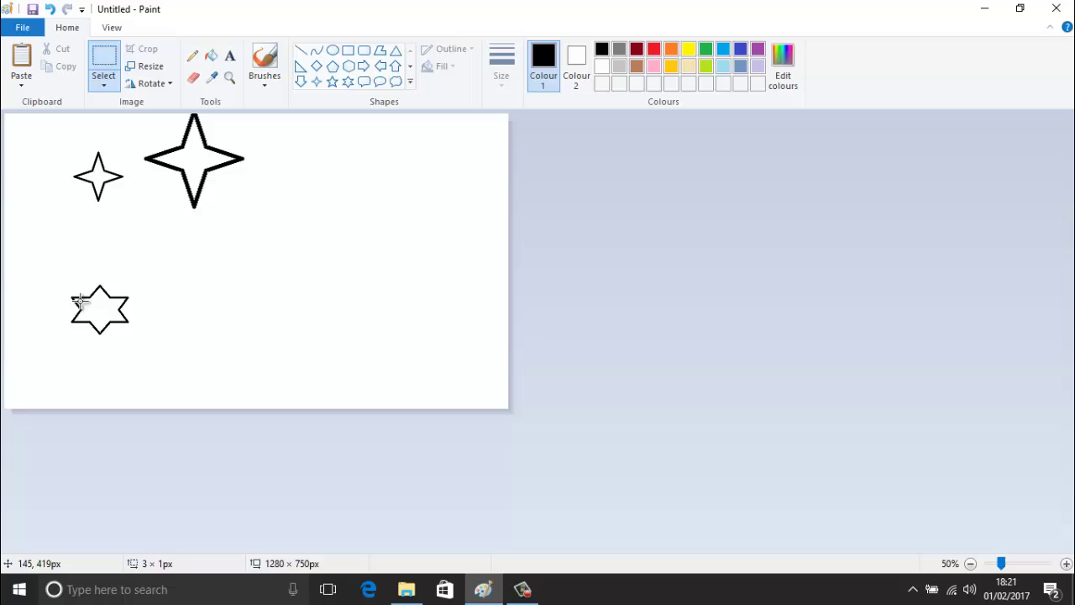
click(172, 331)
mouse_move(65, 287)
mouse_down()
mouse_move(118, 328)
mouse_move(76, 294)
mouse_up()
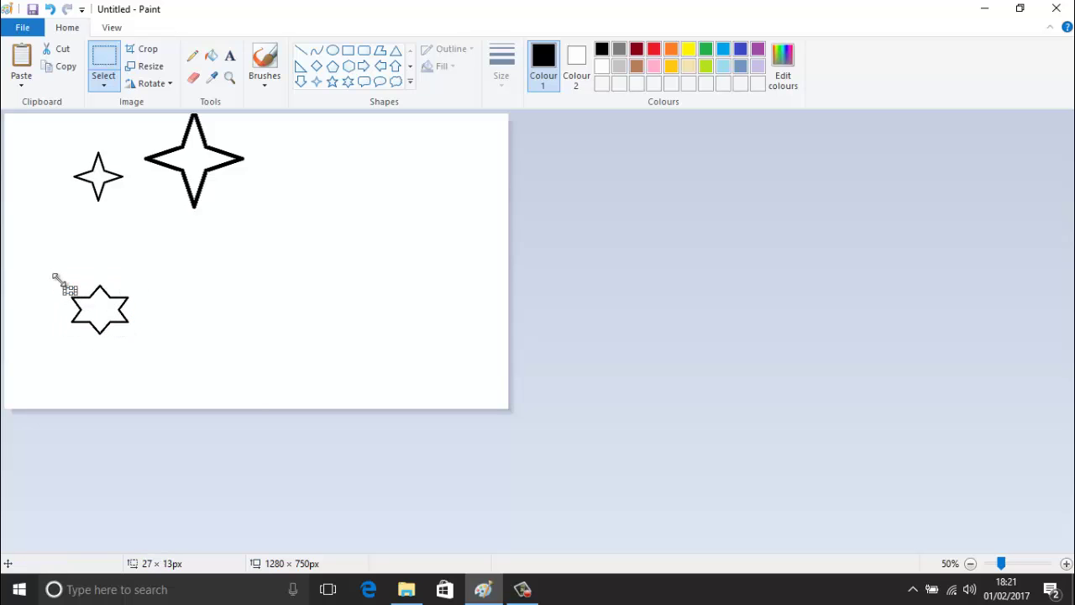
drag(146, 283, 63, 341)
key(ctrl+c)
key(ctrl+v)
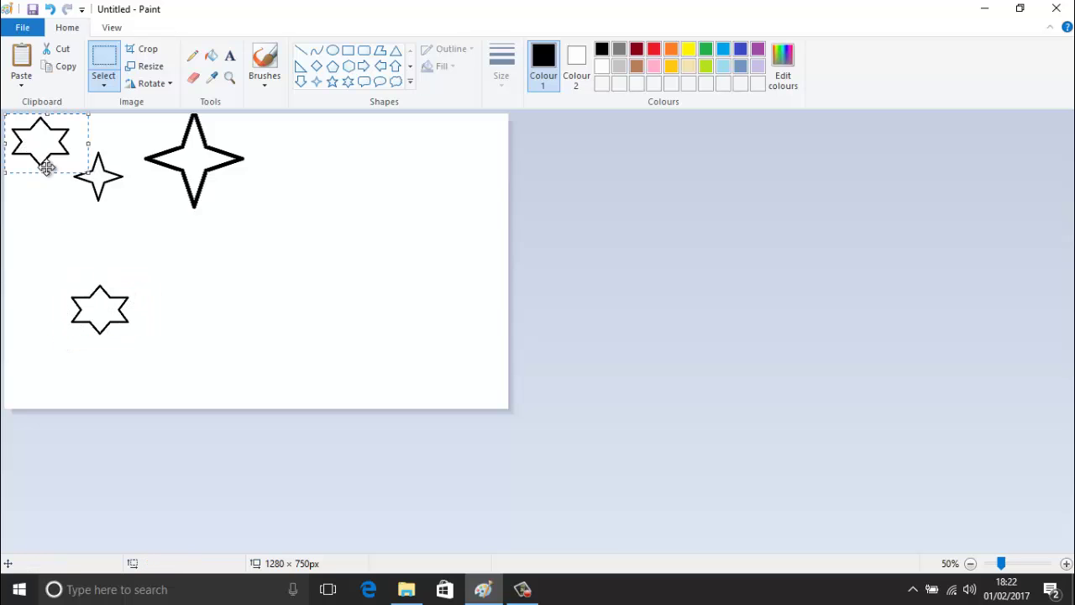
mouse_move(47, 168)
mouse_down()
mouse_move(185, 309)
mouse_move(168, 305)
mouse_up()
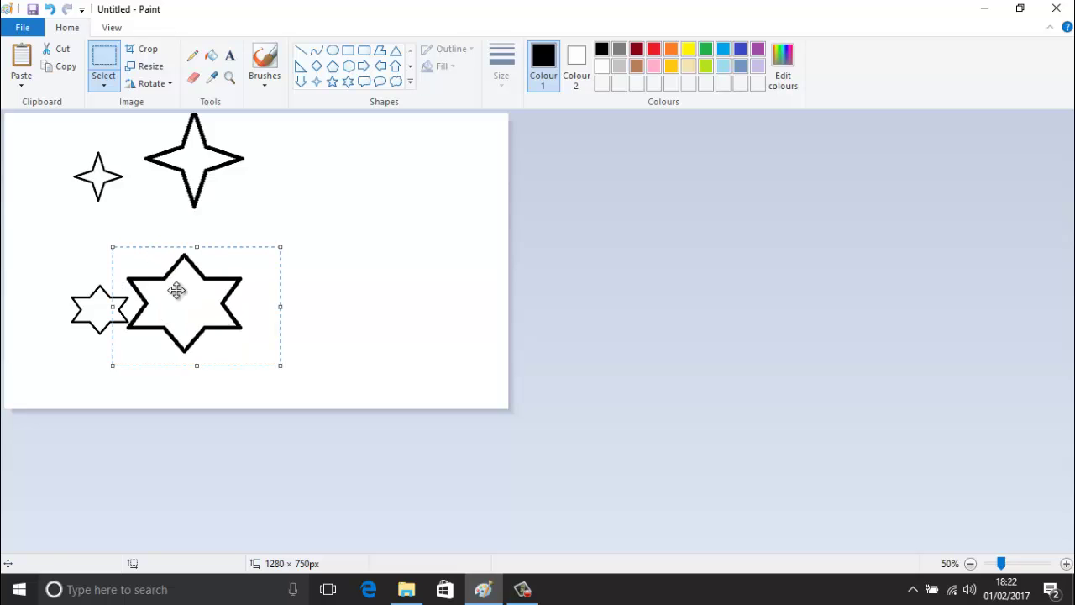
drag(175, 289, 226, 305)
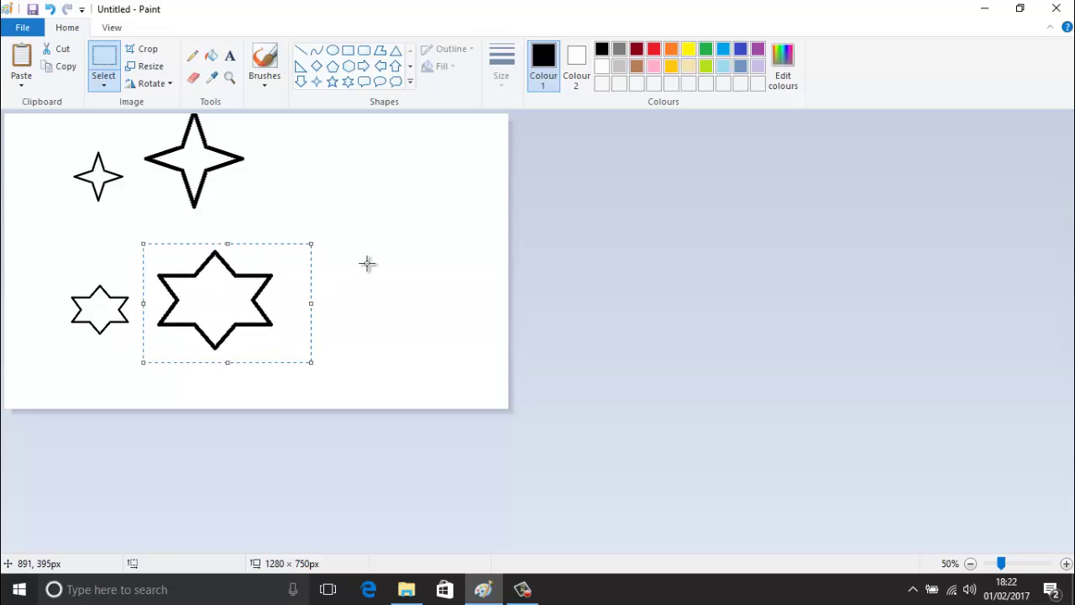
click(317, 254)
drag(295, 242, 148, 356)
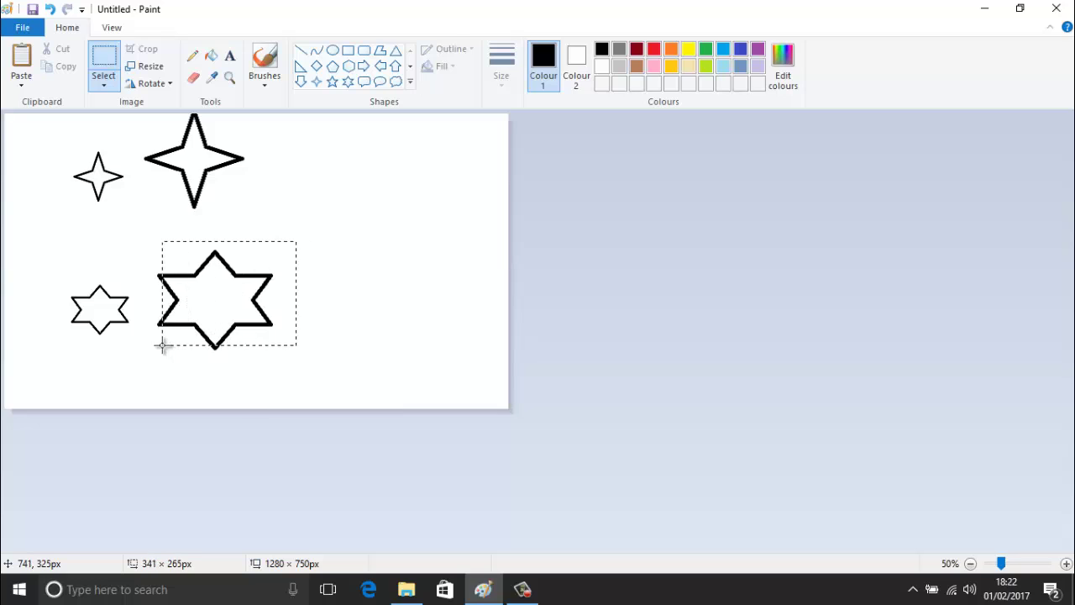
key(ctrl+c)
key(ctrl+v)
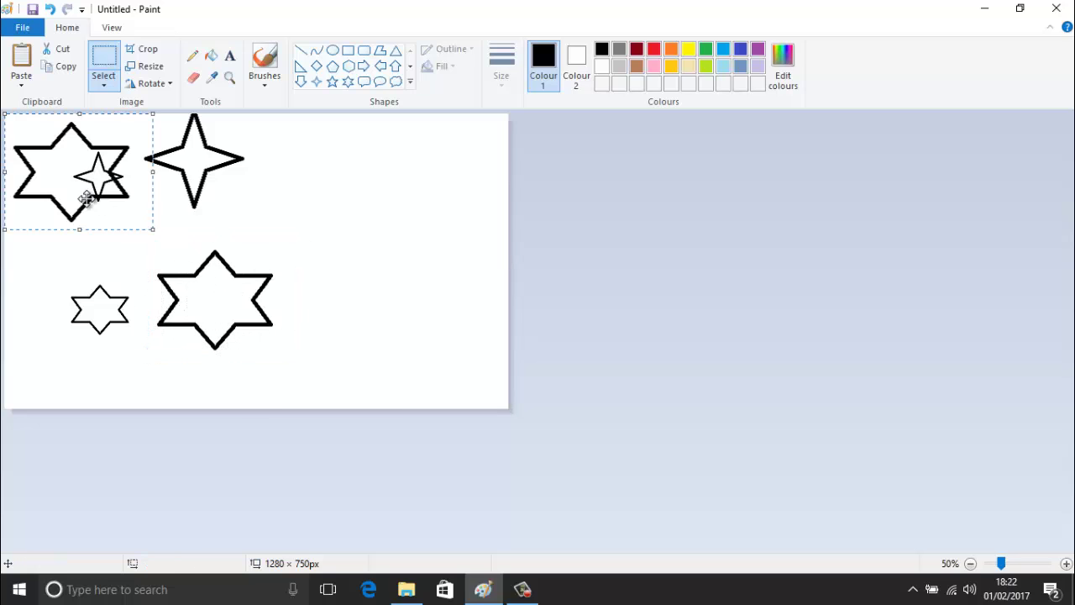
drag(71, 198, 351, 325)
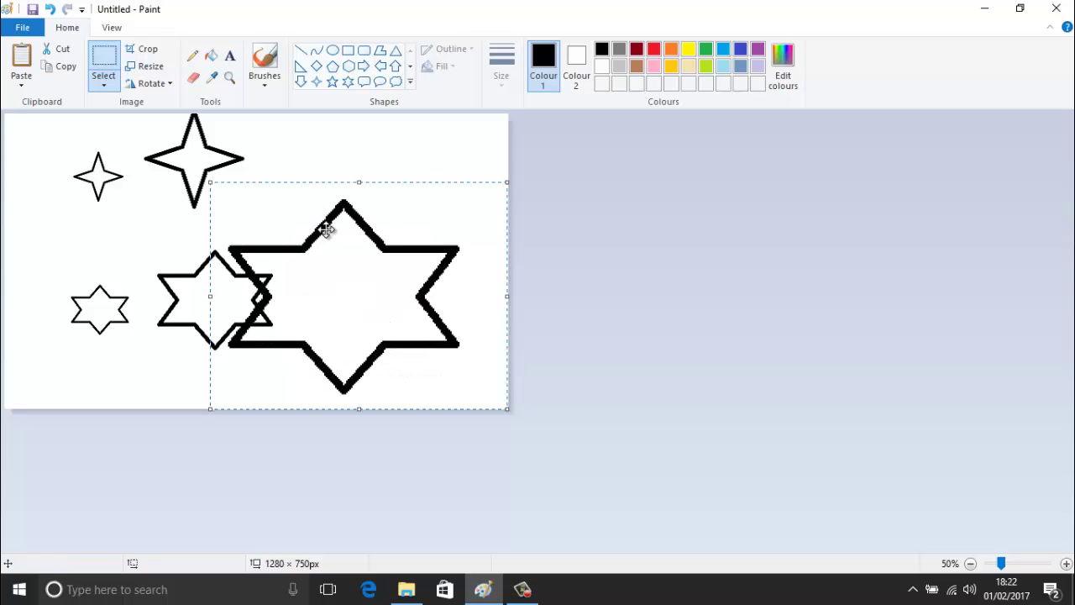
drag(320, 213, 383, 211)
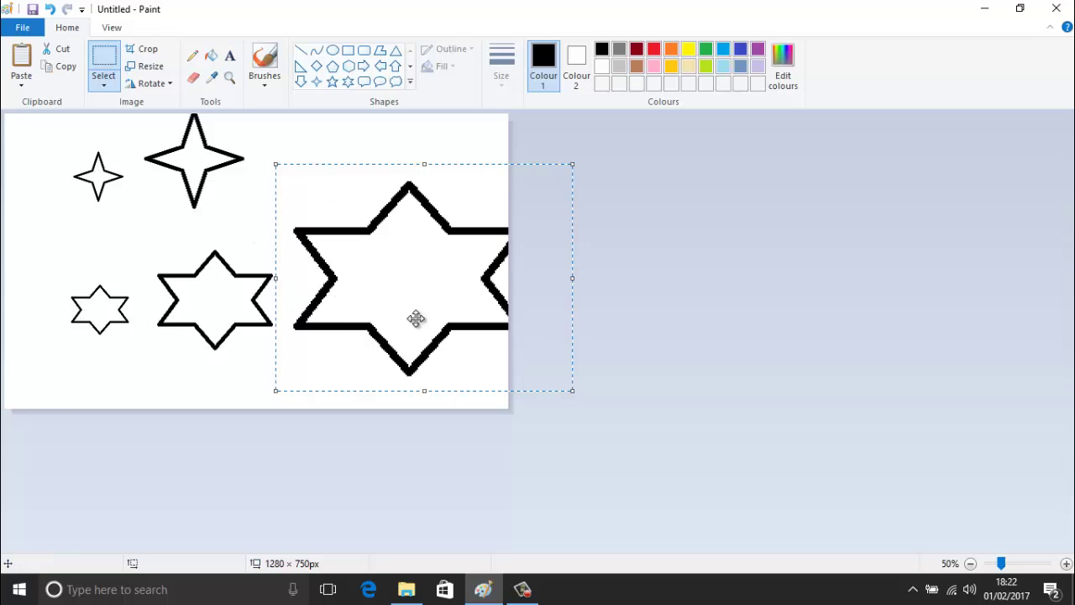
key(Delete)
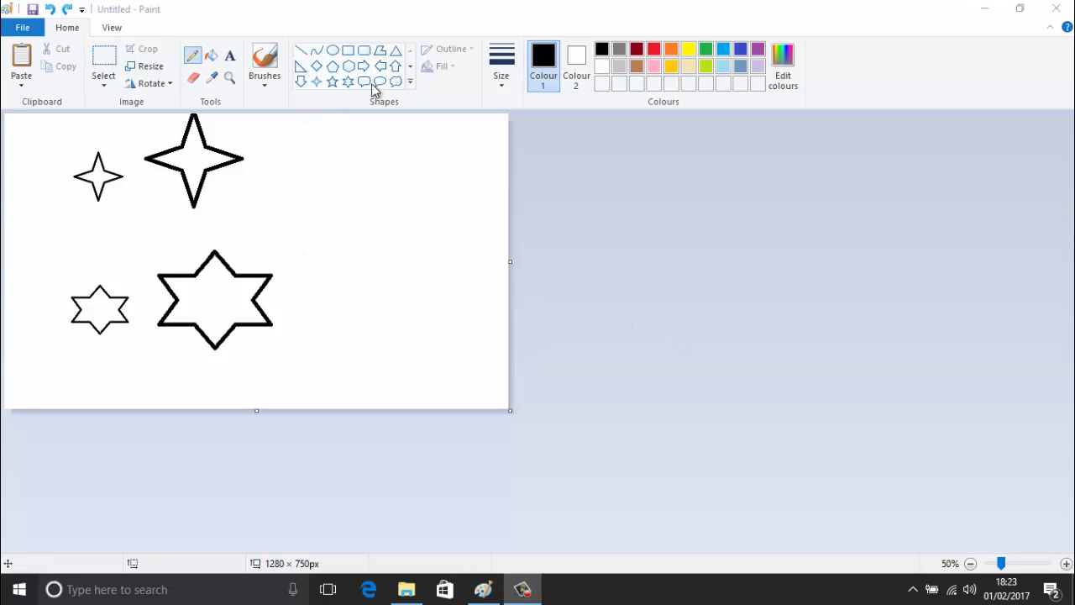
- Choose a Pencil line thickness, draw a small black dot, and reopen the size choices
click(199, 58)
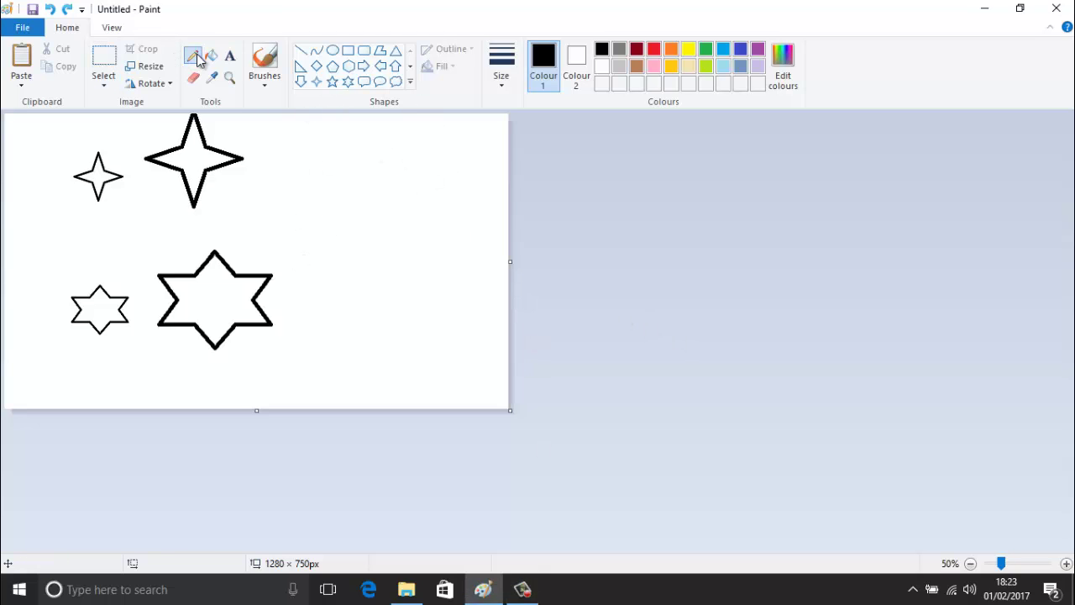
click(516, 84)
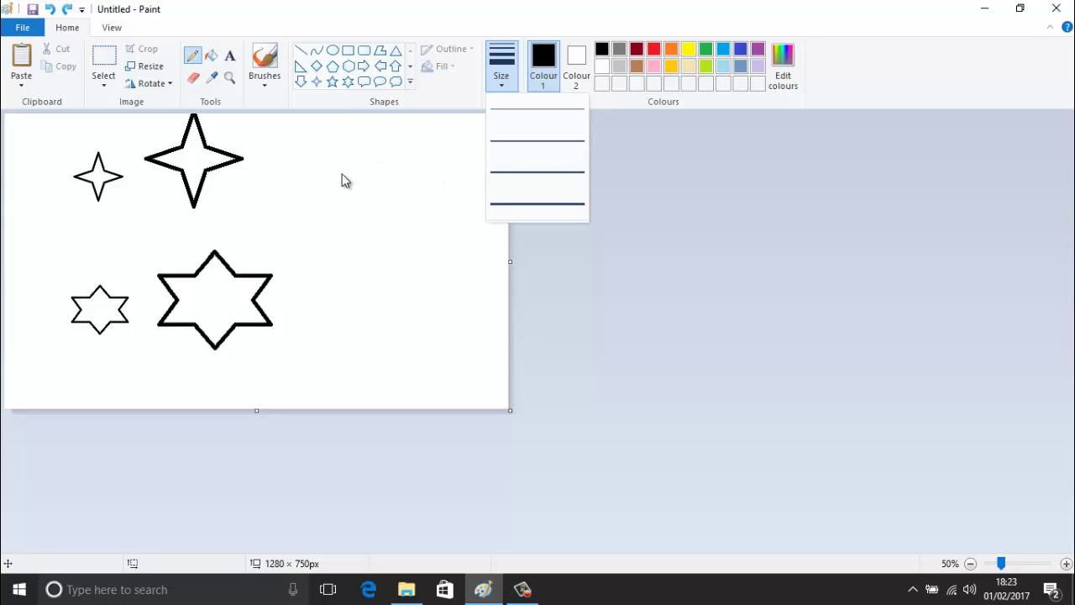
click(307, 202)
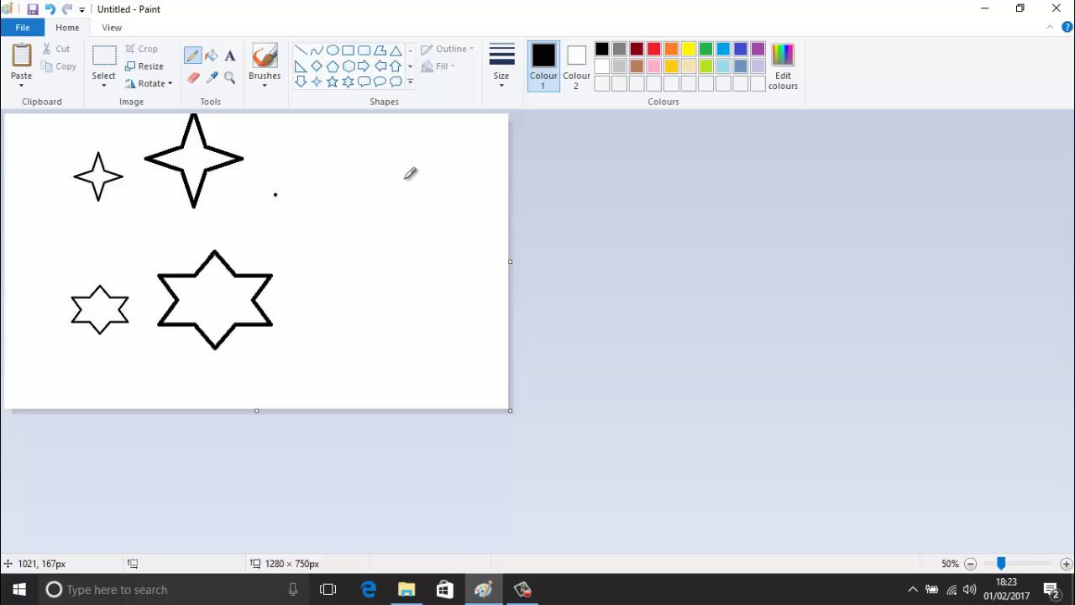
click(298, 195)
click(502, 63)
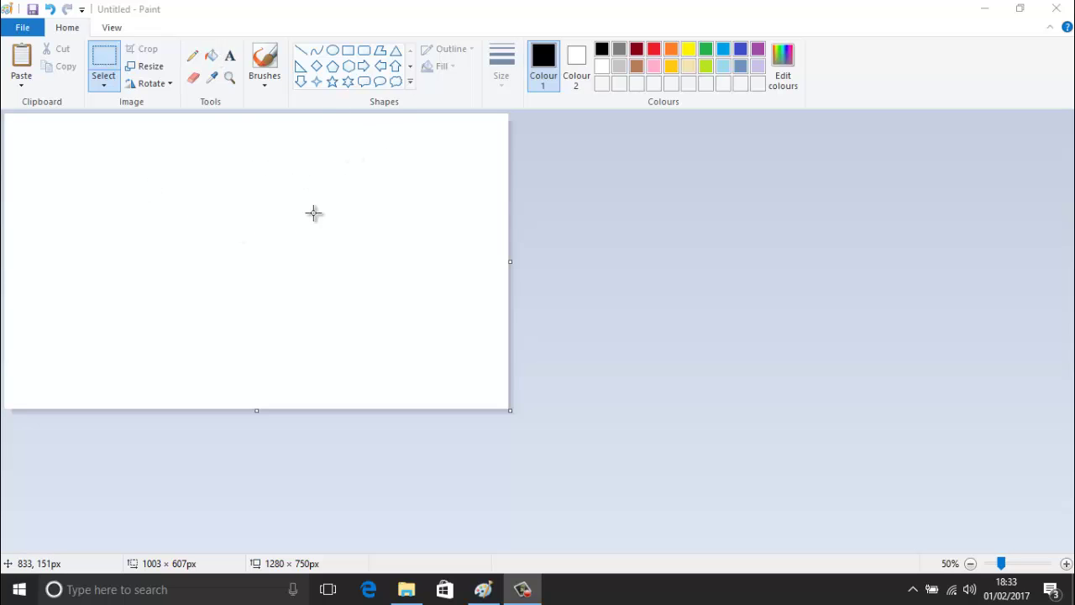
- Draw an oval circle at upper left and fill its inside yellow, keeping the black outline
click(333, 50)
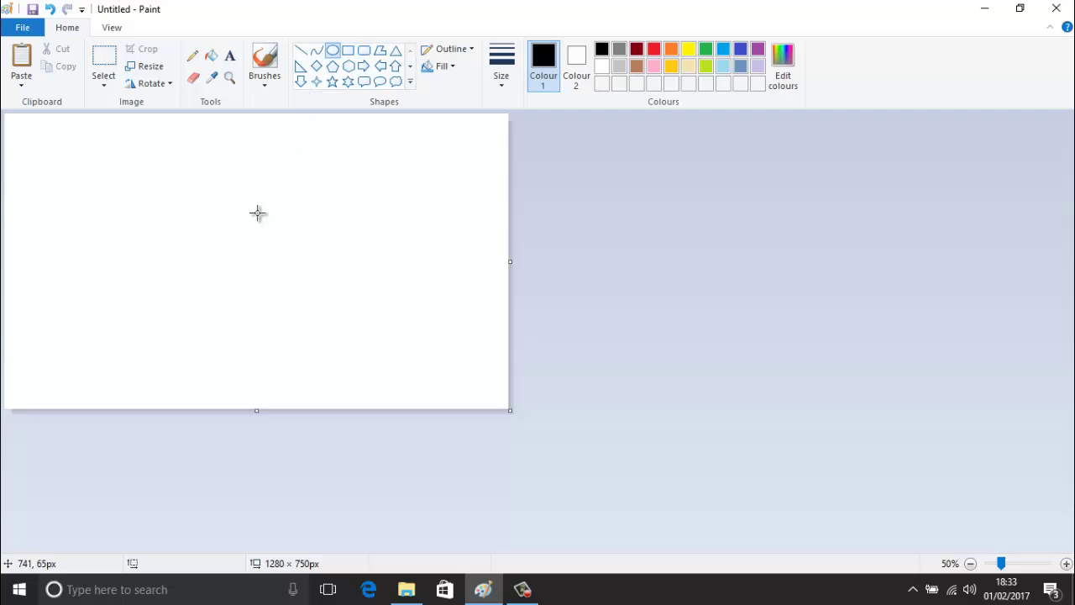
mouse_move(282, 174)
mouse_down()
mouse_move(165, 266)
mouse_move(167, 278)
mouse_up()
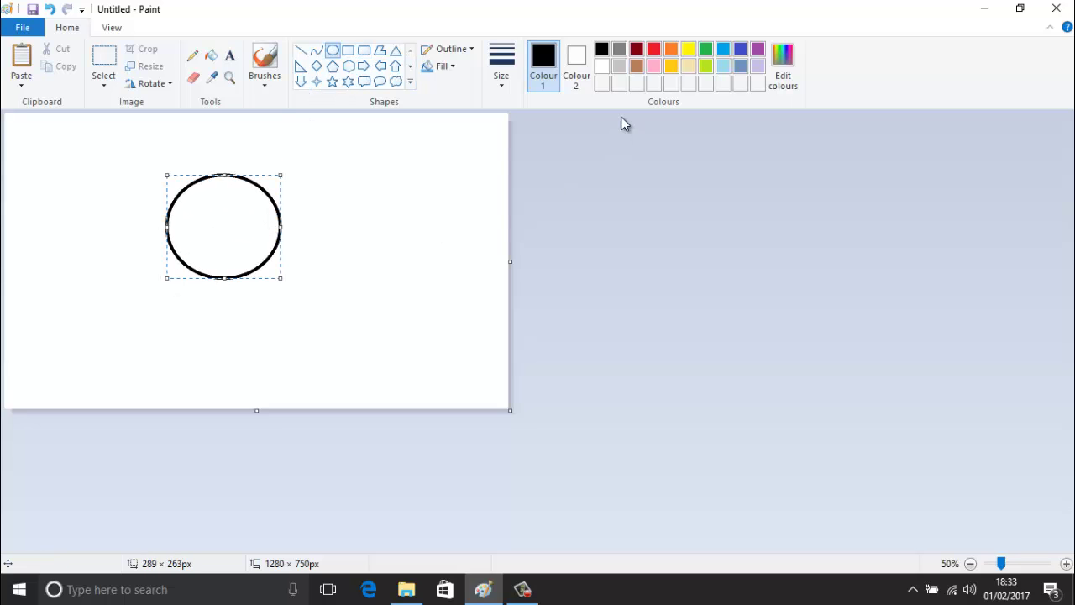
click(211, 56)
click(687, 54)
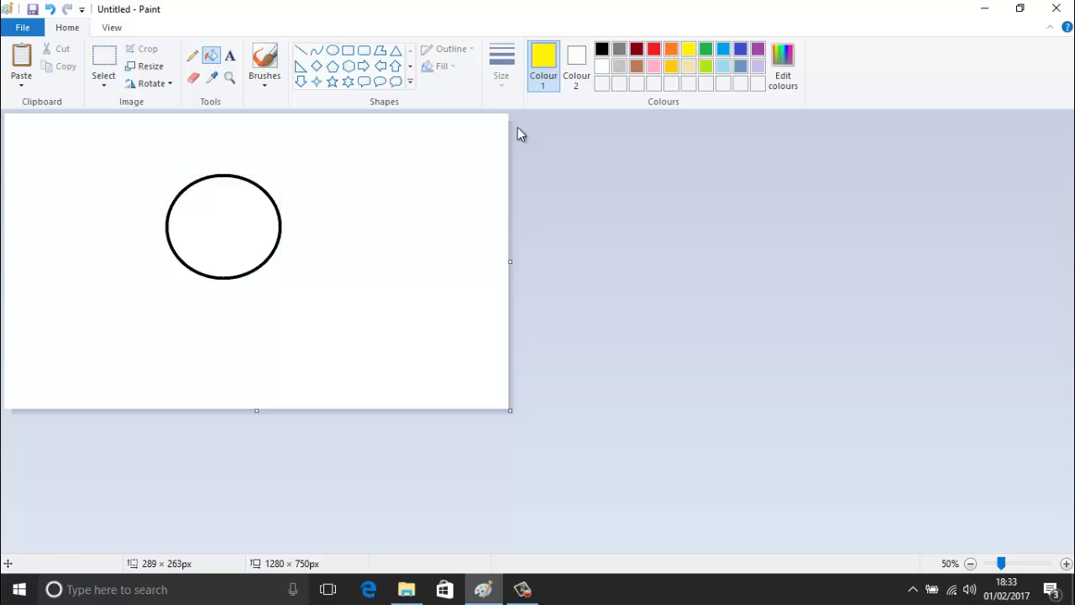
click(267, 222)
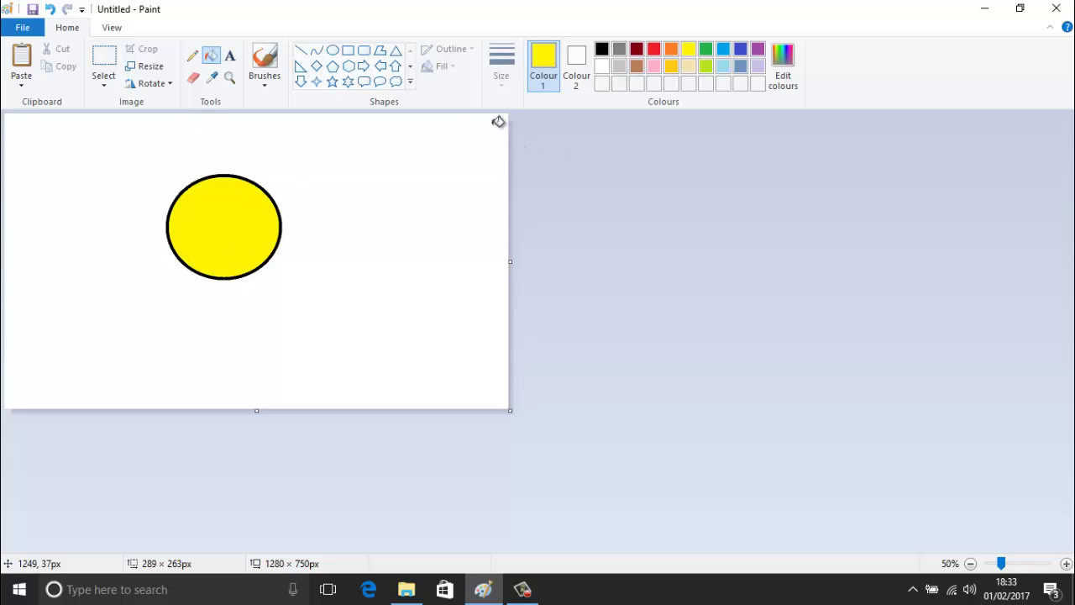
click(233, 174)
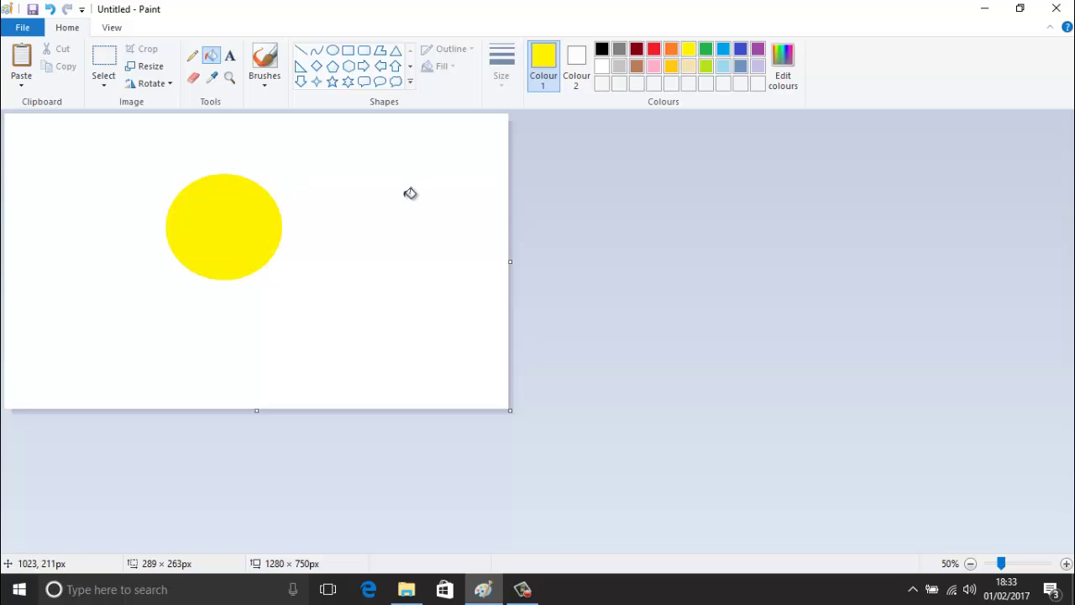
key(ctrl+z)
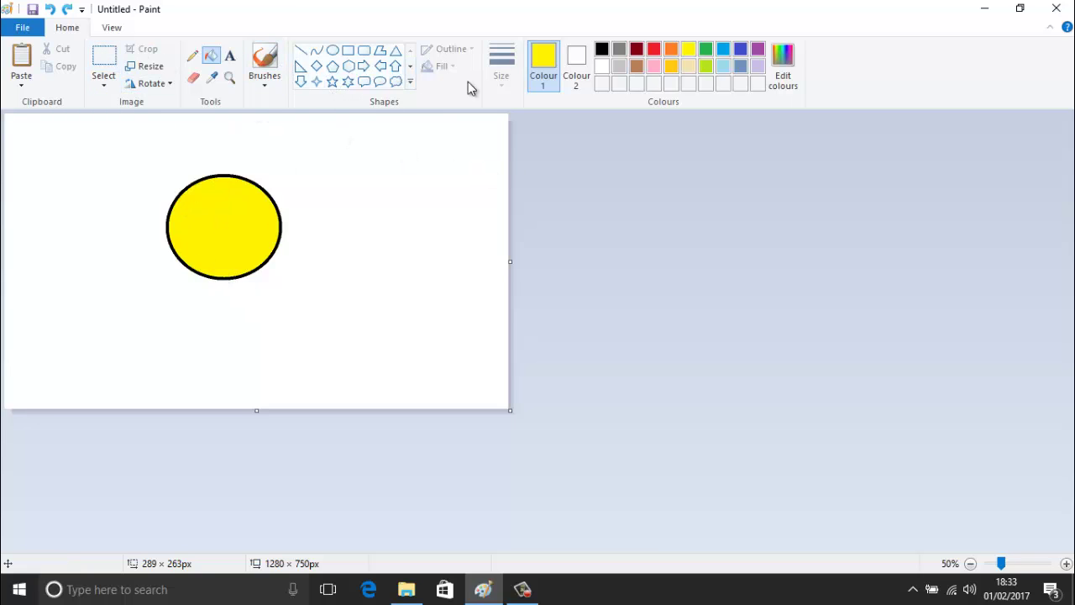
- Set up the Eraser with black as Colour 1 and lime green as Colour 2
click(192, 78)
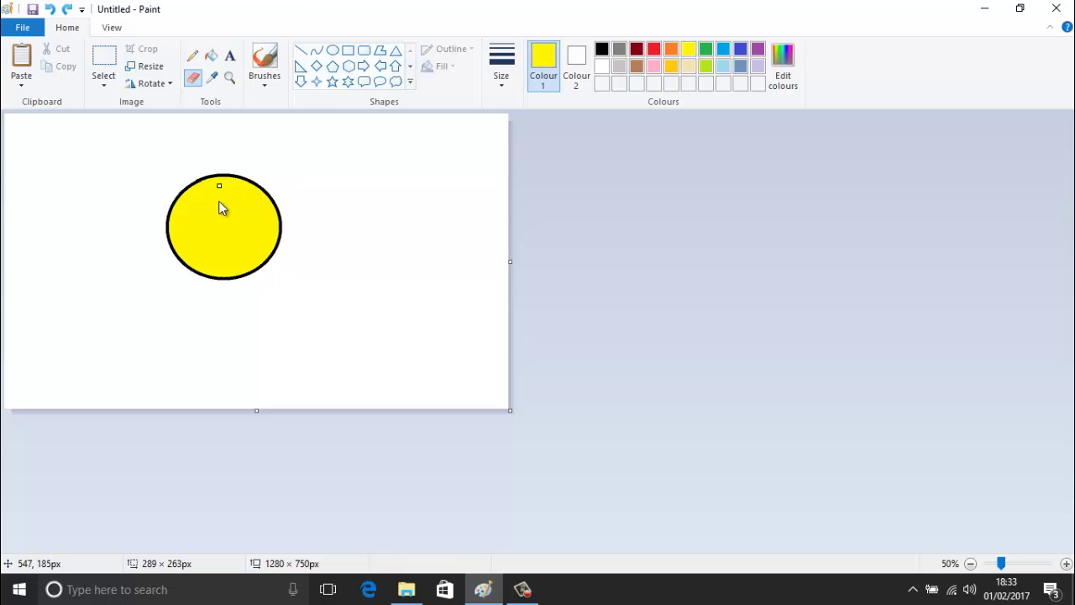
click(605, 50)
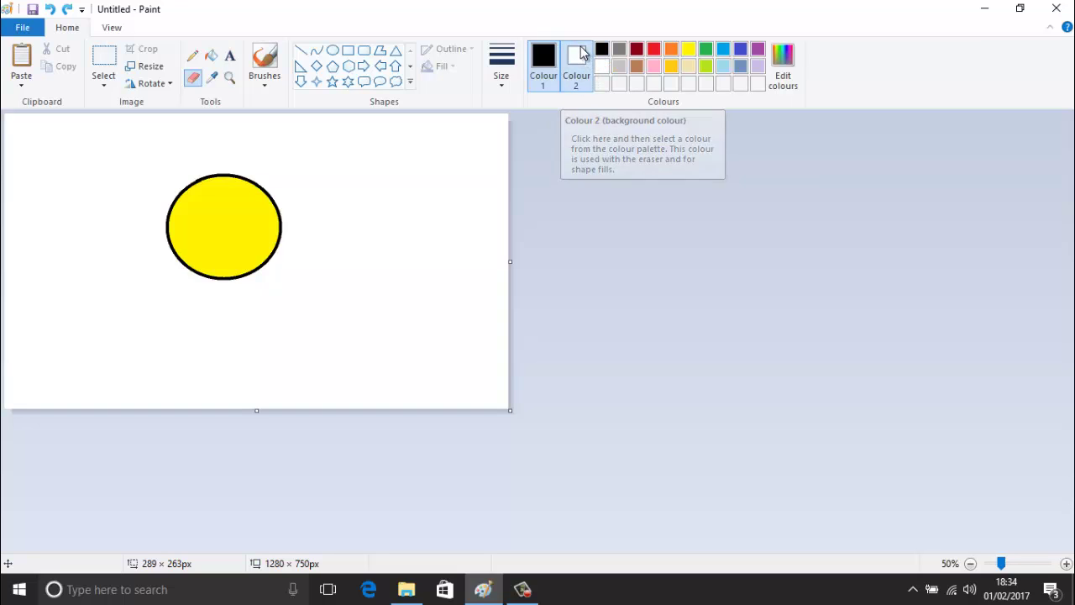
click(576, 59)
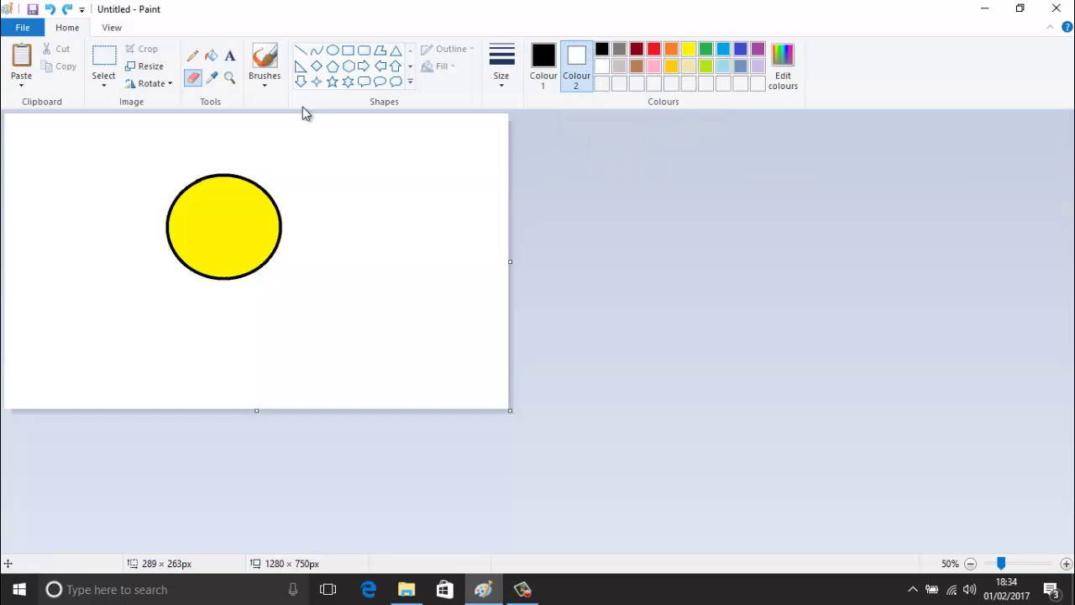
click(711, 65)
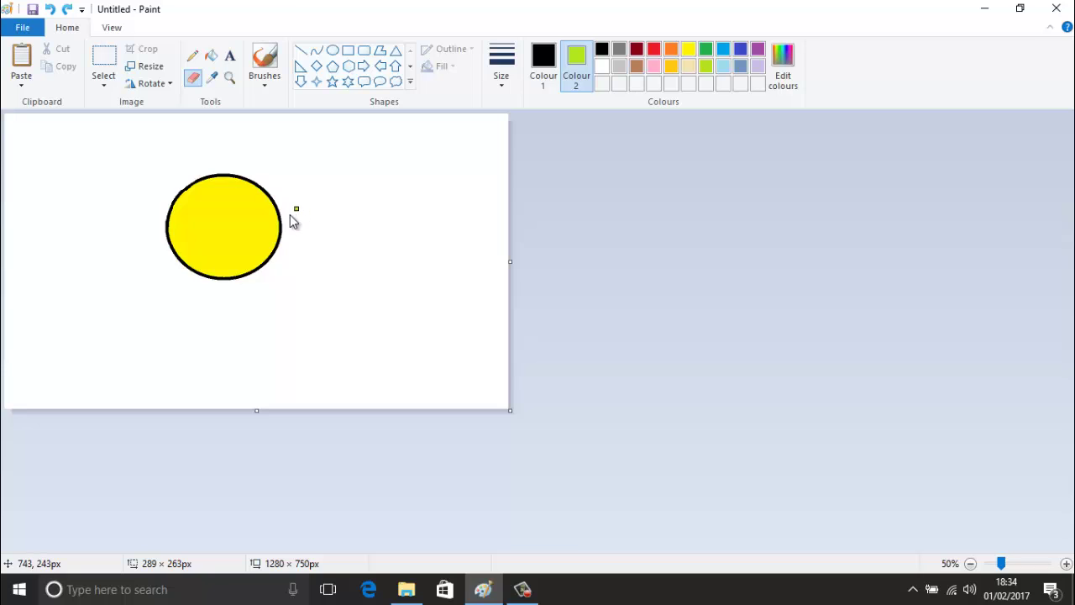
- Erase along the circle's outline and bottom, turning black parts lime green
mouse_move(281, 225)
mouse_down()
mouse_move(283, 209)
mouse_move(247, 179)
mouse_move(200, 178)
mouse_up()
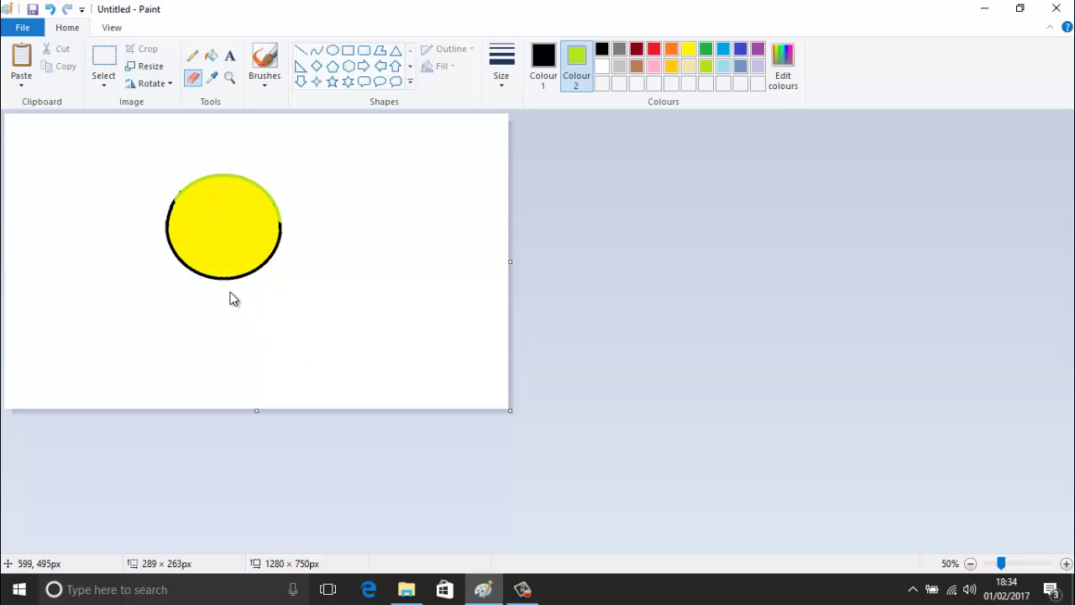
mouse_move(243, 311)
mouse_down()
mouse_move(233, 284)
mouse_move(274, 266)
mouse_move(219, 266)
mouse_up()
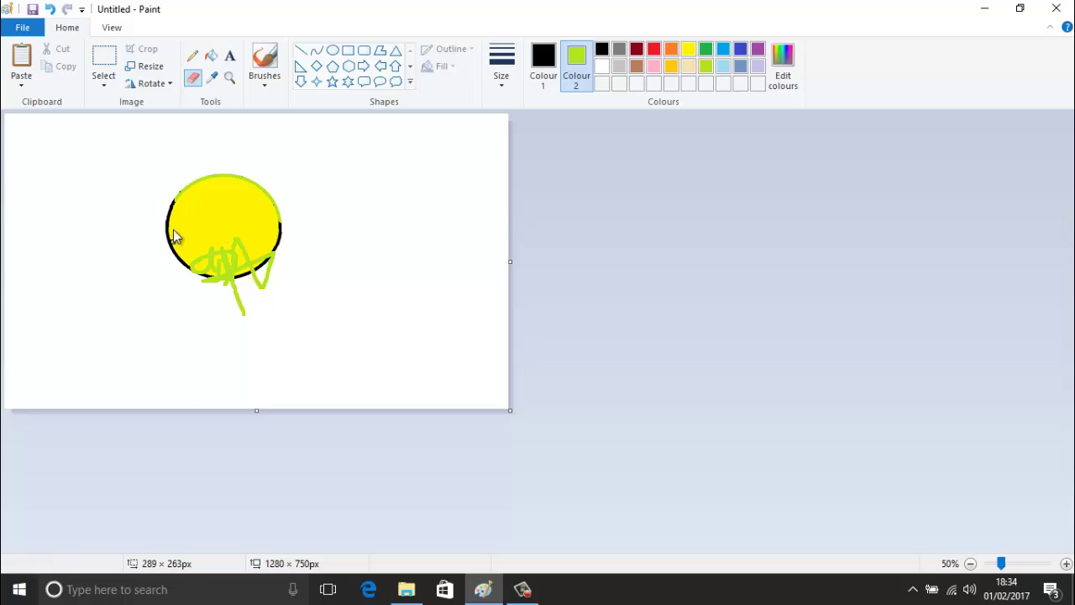
mouse_move(159, 233)
mouse_down()
mouse_move(185, 261)
mouse_move(174, 226)
mouse_move(189, 278)
mouse_up()
- Set Colour 1 yellow and Colour 2 orange, then erase orange streaks across the circle
click(544, 63)
click(690, 49)
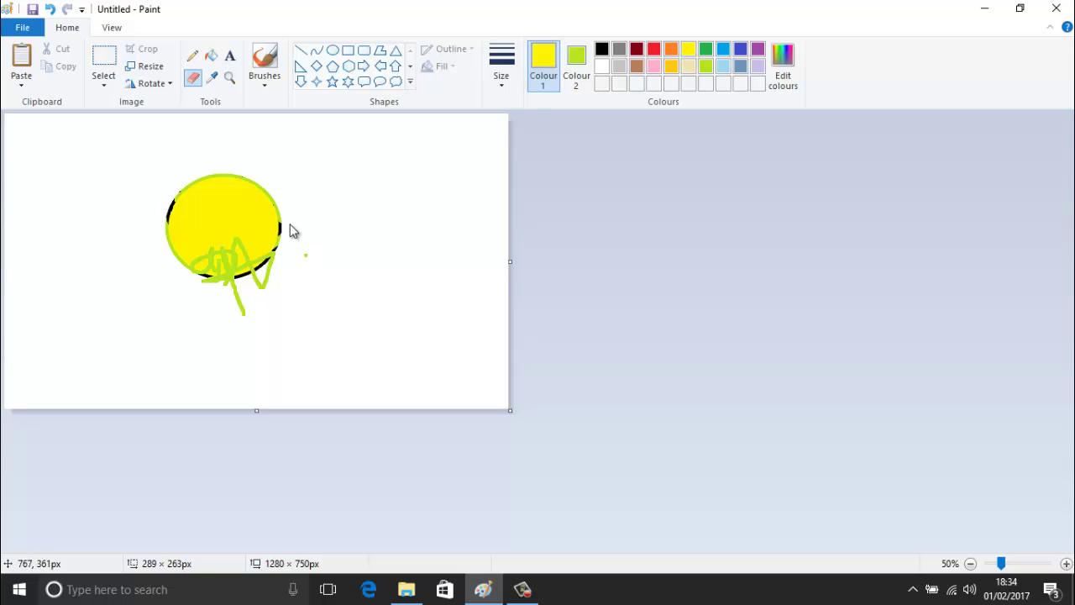
click(672, 50)
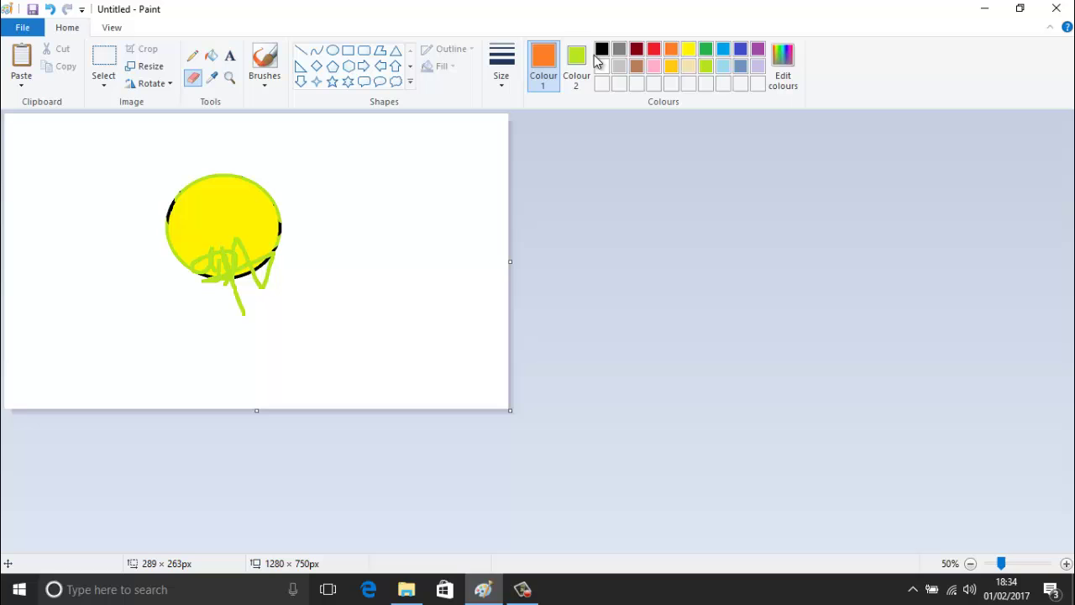
click(690, 50)
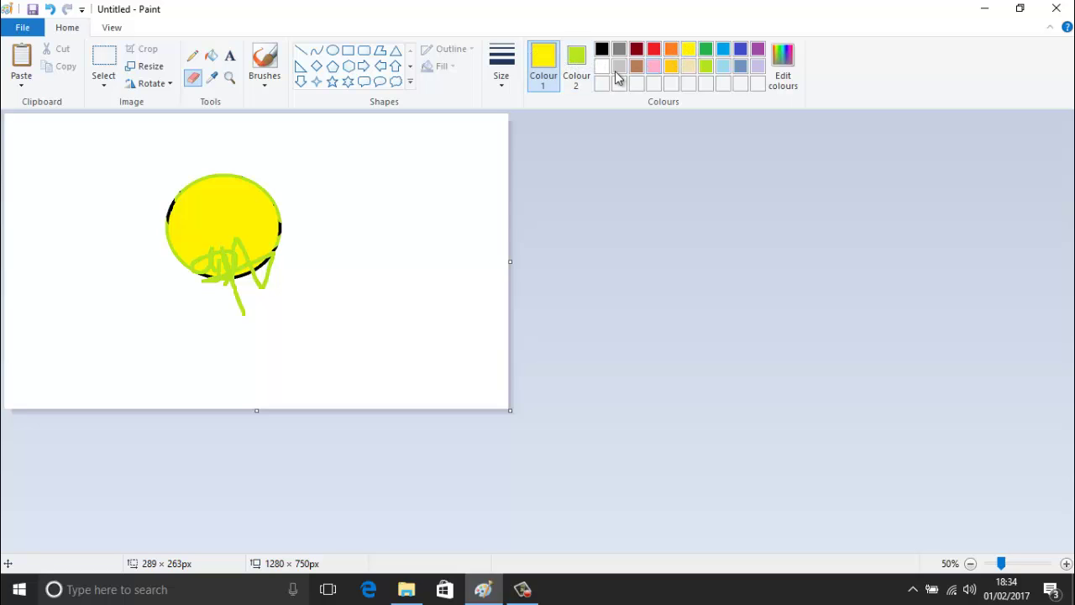
click(580, 63)
click(672, 49)
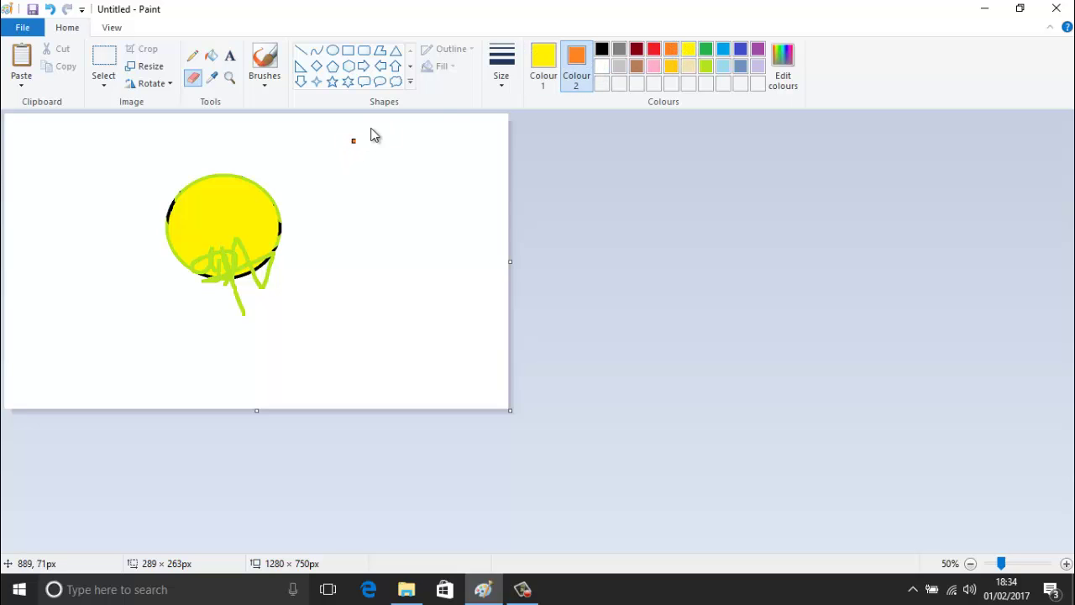
mouse_move(203, 182)
mouse_down()
mouse_move(225, 210)
mouse_move(235, 168)
mouse_move(129, 242)
mouse_move(201, 277)
mouse_move(190, 207)
mouse_move(243, 236)
mouse_move(277, 214)
mouse_up()
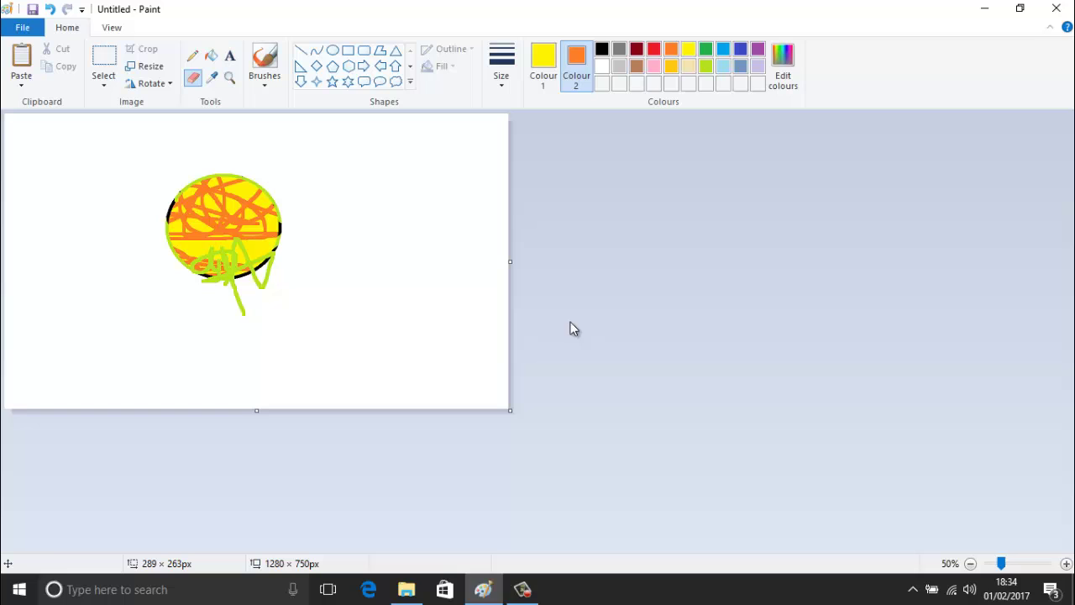